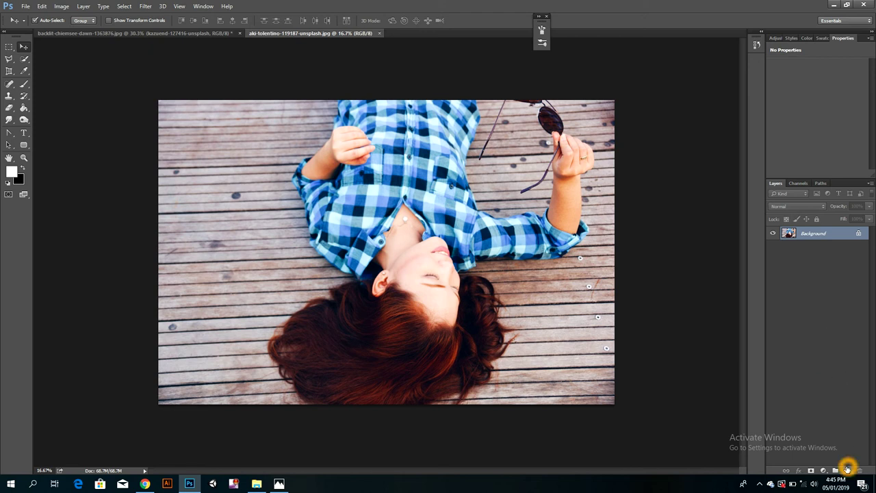
Step: Add an empty Layer 1 above the photo's Background layer
left_click(727, 227)
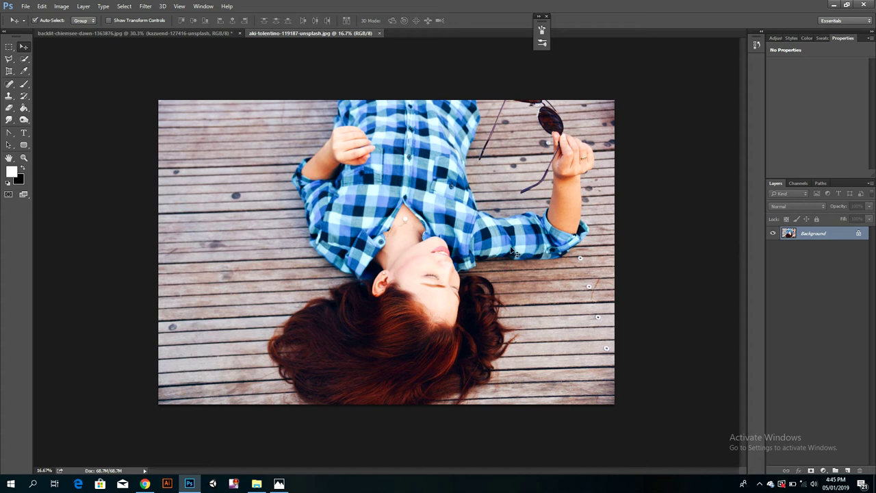
key("ctrl+minus")
key("ctrl+plus")
key("ctrl+plus")
key("ctrl+plus")
key("ctrl+minus")
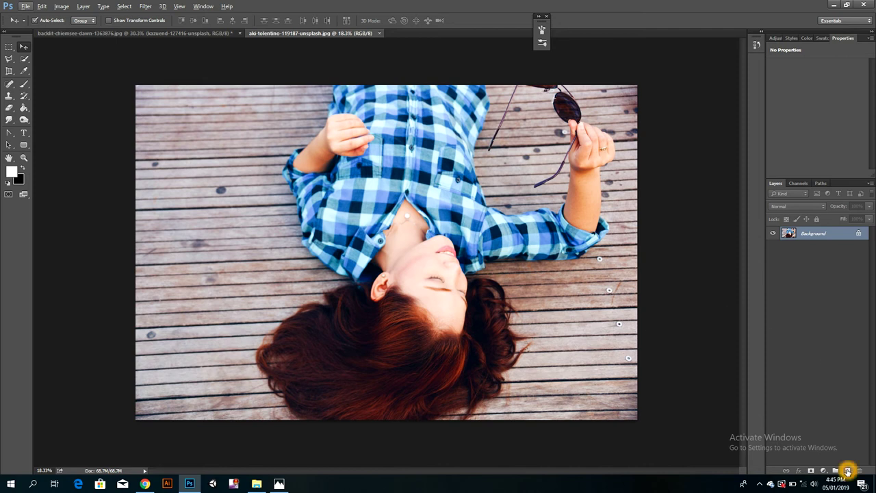
left_click(848, 471)
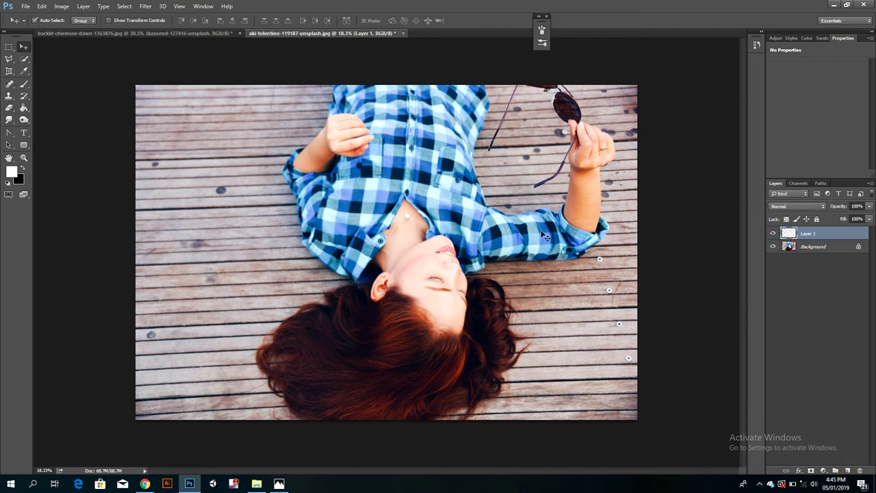
Step: Set the foreground colour to white and Paint Bucket fill Layer 1 solid white
left_click(12, 173)
left_click(825, 166)
left_click(21, 109)
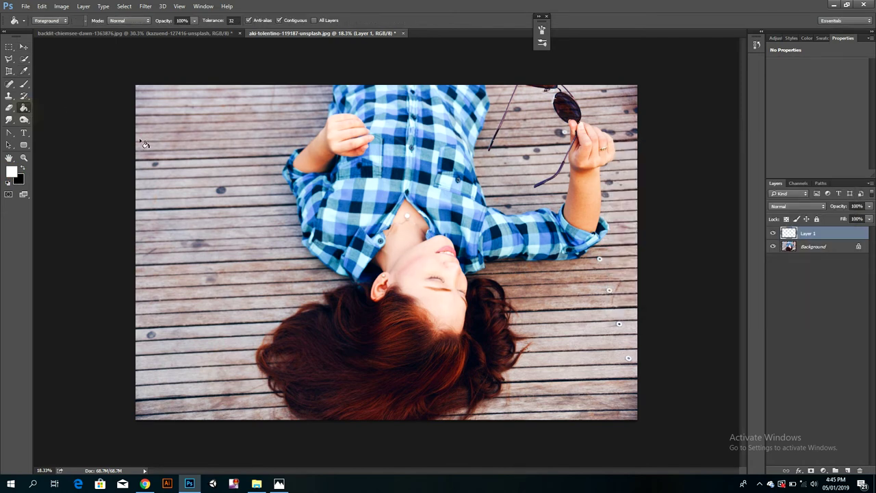
left_click(671, 284)
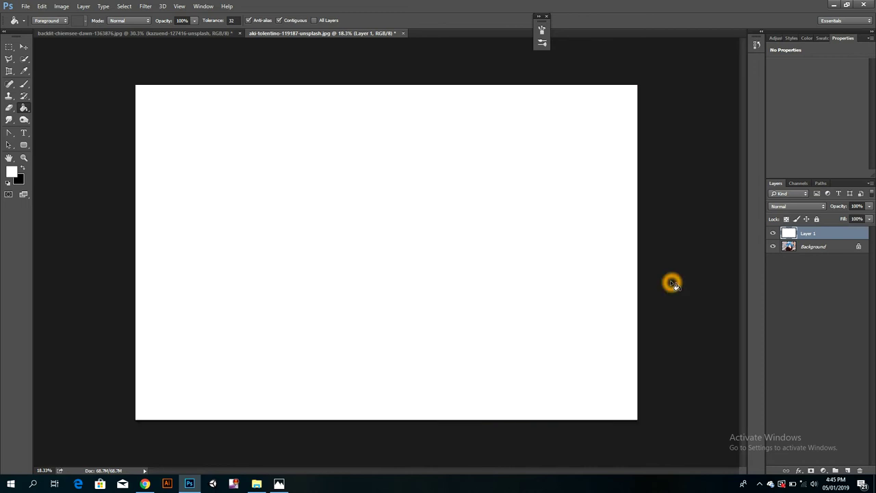
left_click(23, 47)
left_click_drag(814, 246, 851, 252)
left_click(860, 248)
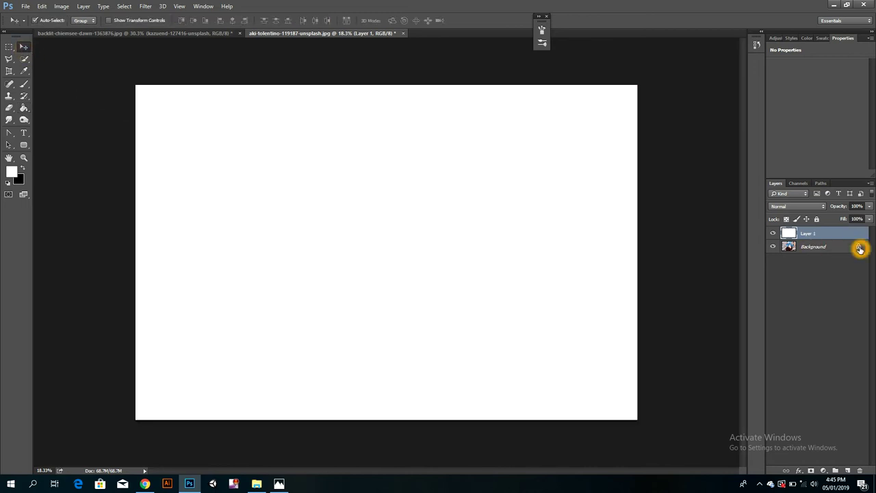
Step: Draw a tall rectangle near the canvas's upper left with the Rectangle Tool
left_click(23, 146)
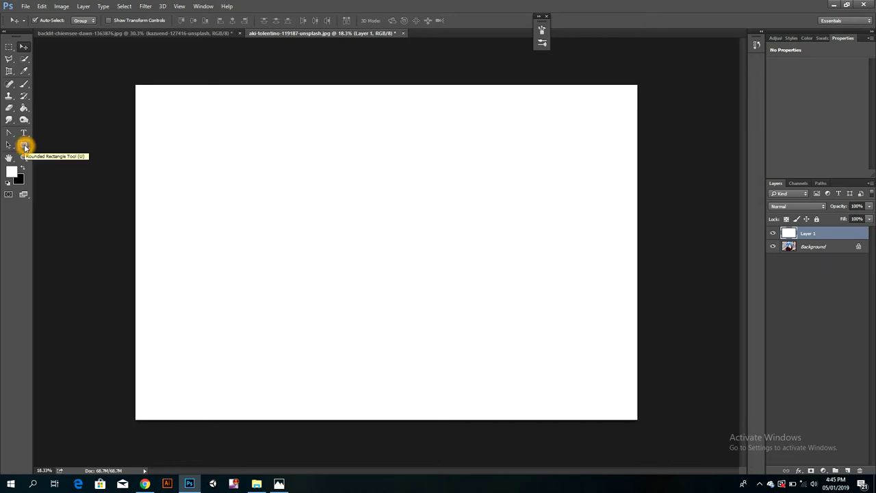
left_click_drag(25, 147, 49, 149)
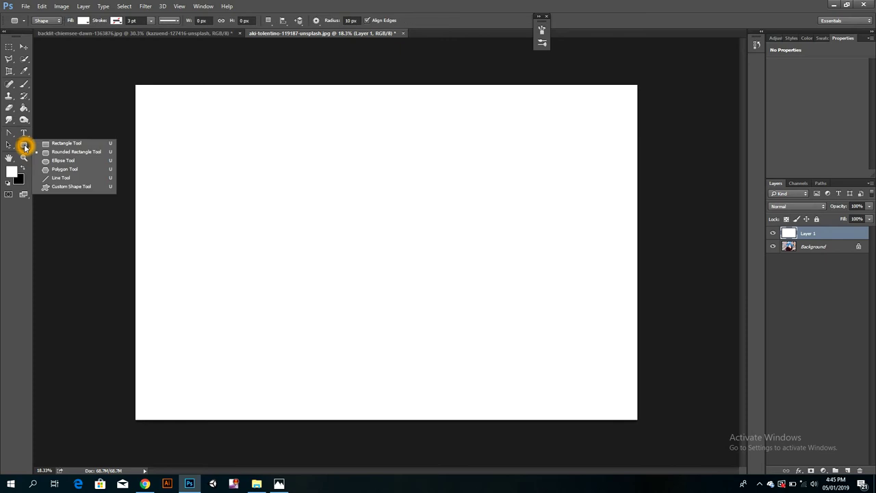
left_click(176, 148)
left_click_drag(184, 146, 223, 227)
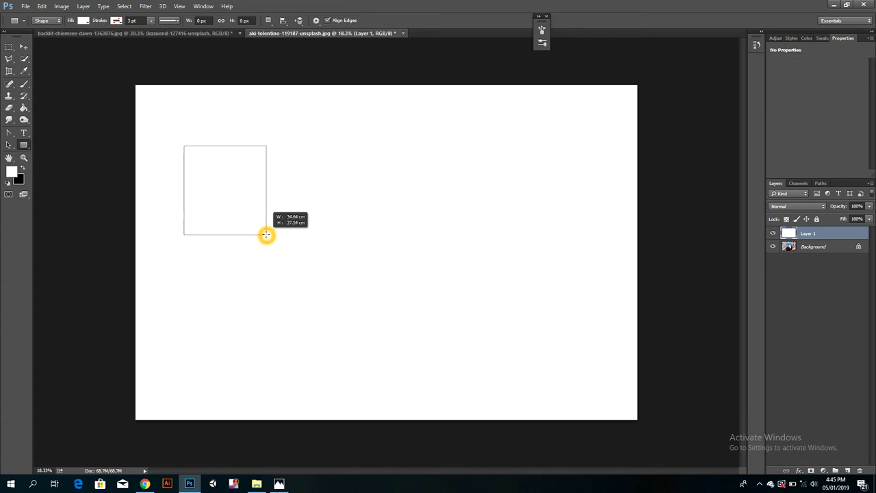
left_click_drag(223, 226, 270, 252)
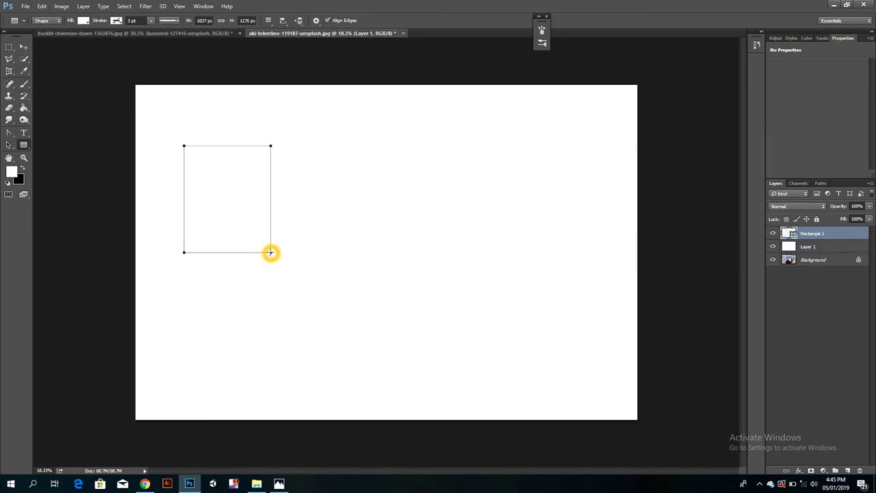
Step: Fill Rectangle 1 solid black and nudge it slightly upward
left_click(23, 46)
left_click(211, 186)
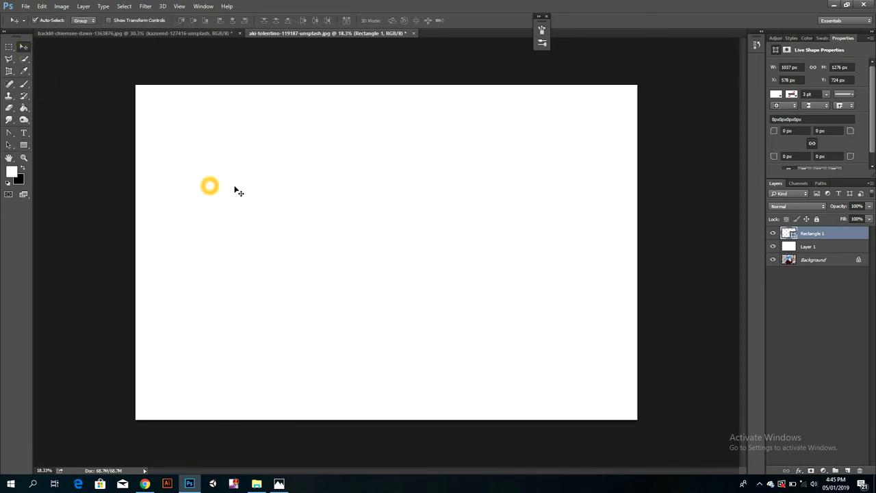
left_click(776, 94)
left_click(777, 141)
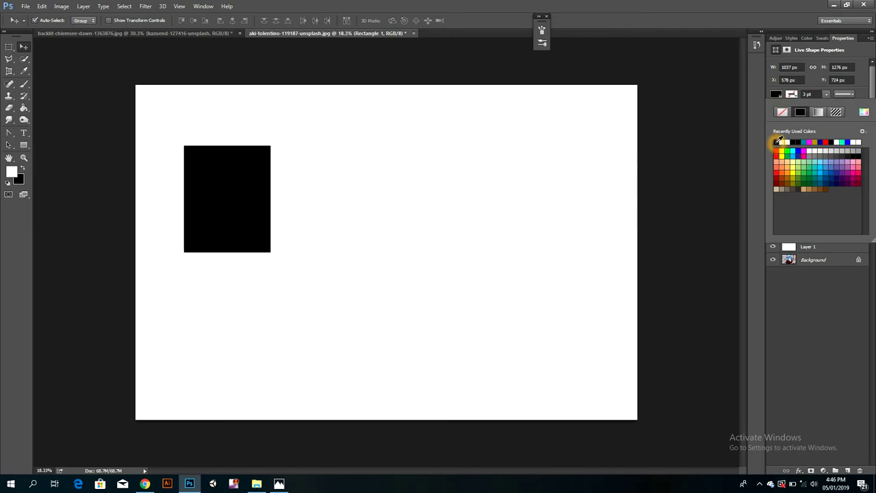
left_click_drag(233, 197, 231, 186)
Step: Duplicate the Rectangle 1 layer as Rectangle 1 copy
left_click(252, 185)
right_click(835, 235)
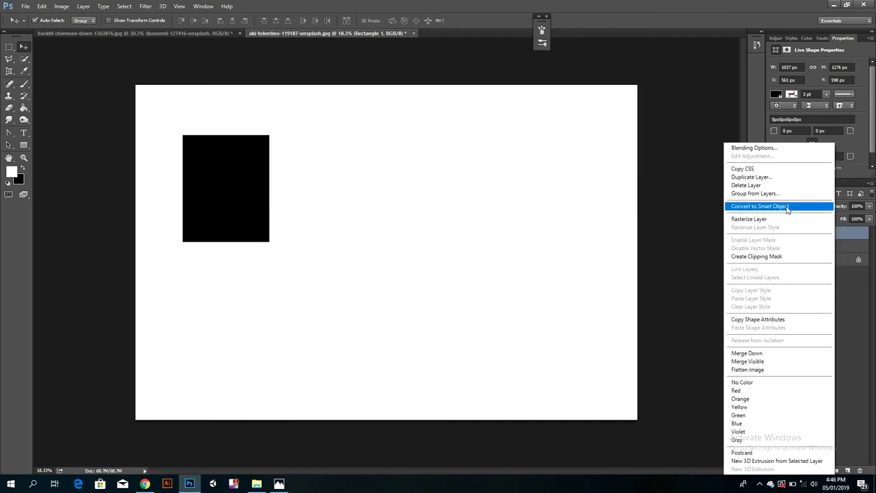
left_click(760, 178)
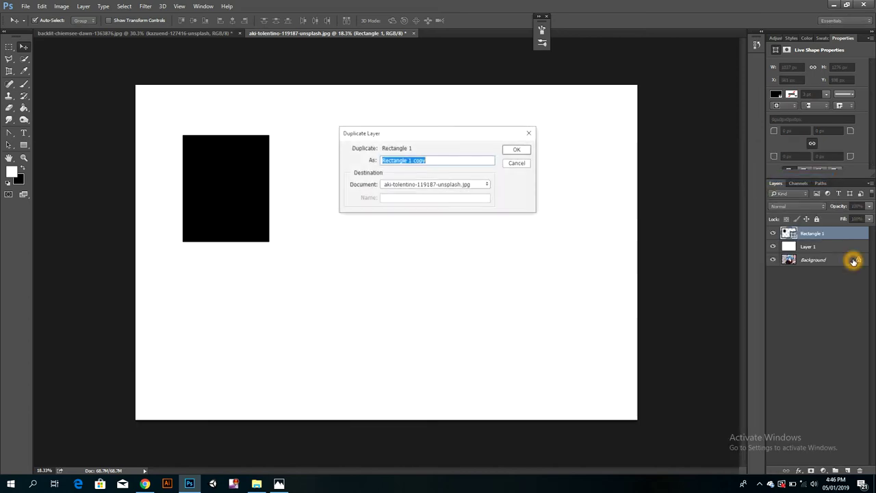
left_click(516, 150)
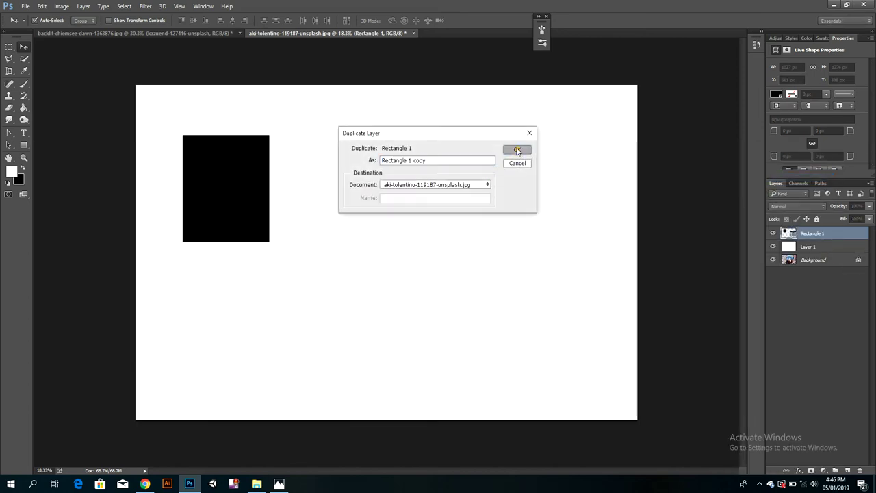
left_click(774, 246)
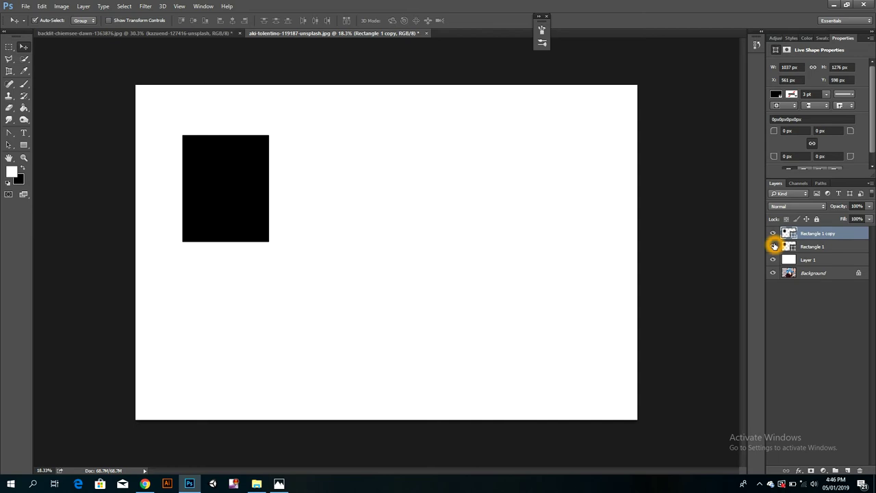
left_click(812, 234)
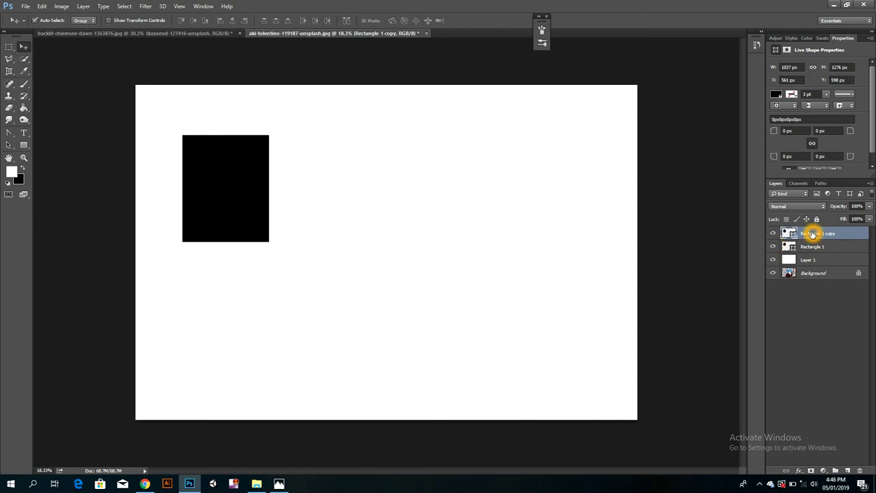
Step: Change Rectangle 1 copy's fill to white
left_click(776, 95)
left_click(786, 141)
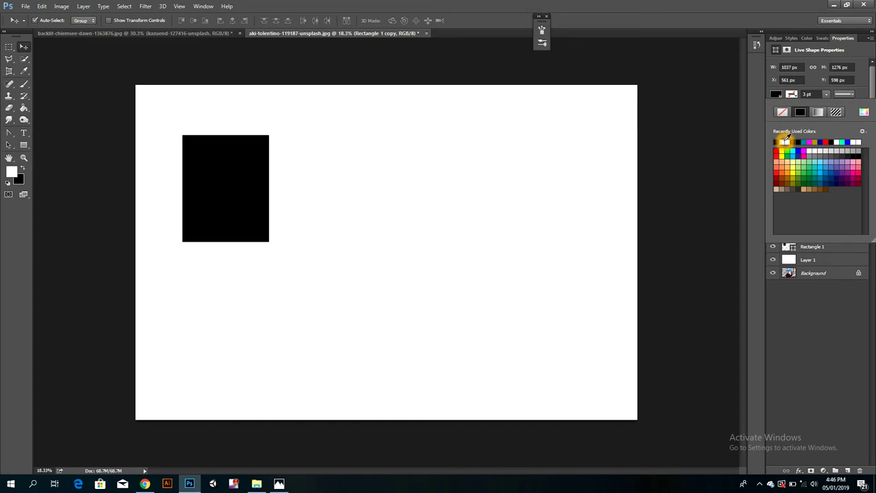
left_click(789, 141)
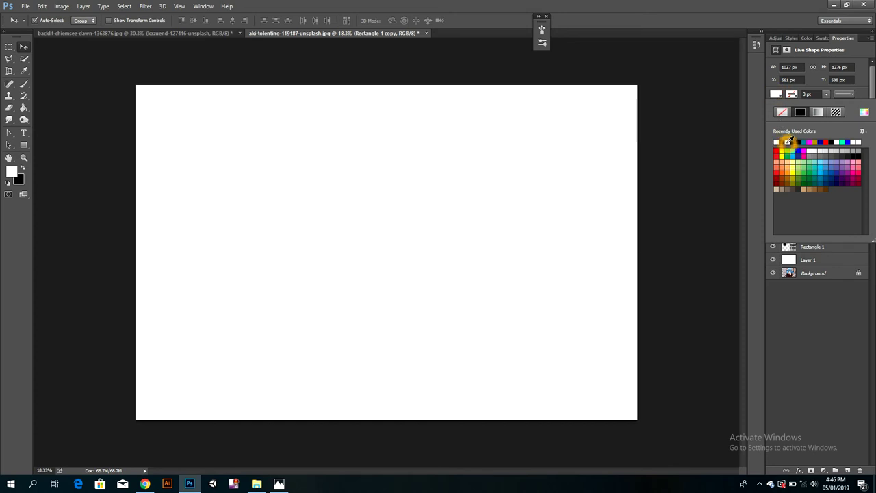
left_click(652, 154)
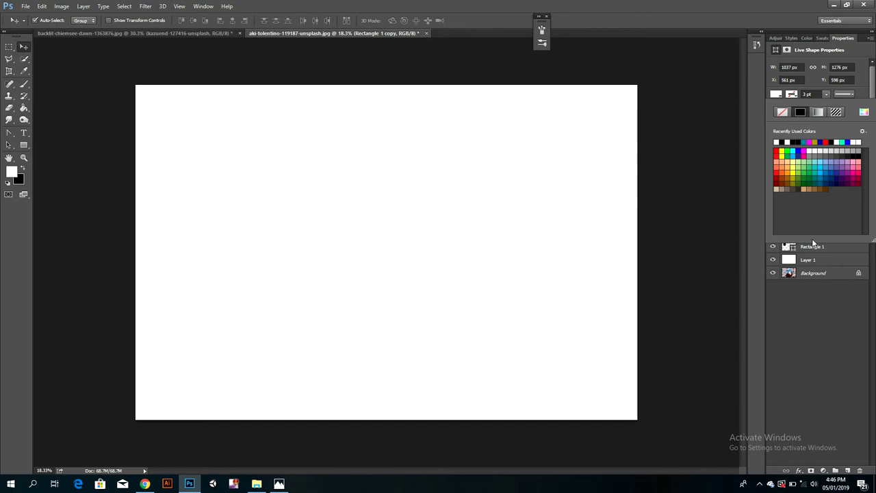
left_click(818, 264)
left_click(827, 304)
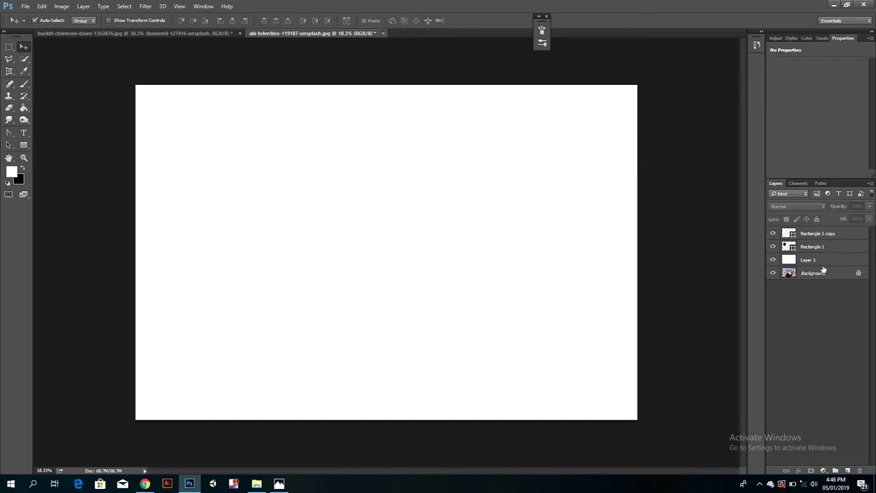
left_click(817, 234)
Step: Scale the white Rectangle 1 copy to about 84%, leaving a thick black border
left_click(787, 235)
left_click(775, 240)
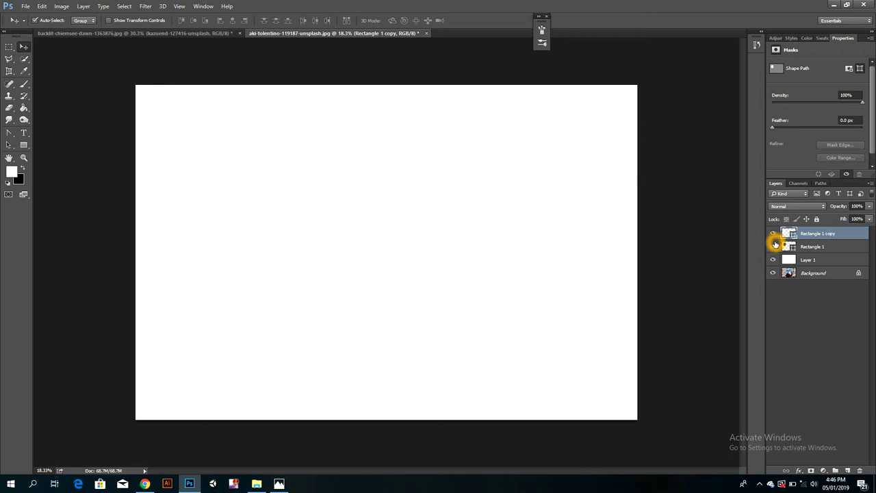
left_click(787, 236)
key("ctrl+t")
left_click(567, 183)
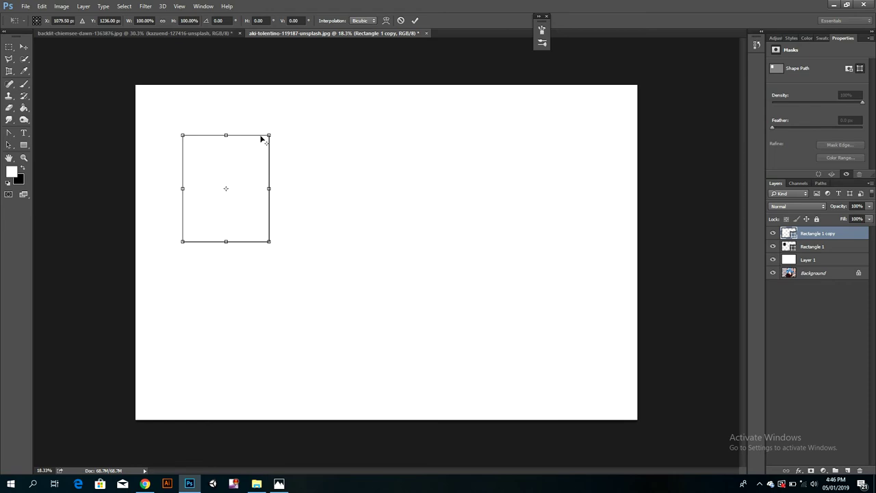
left_click_drag(269, 135, 263, 139)
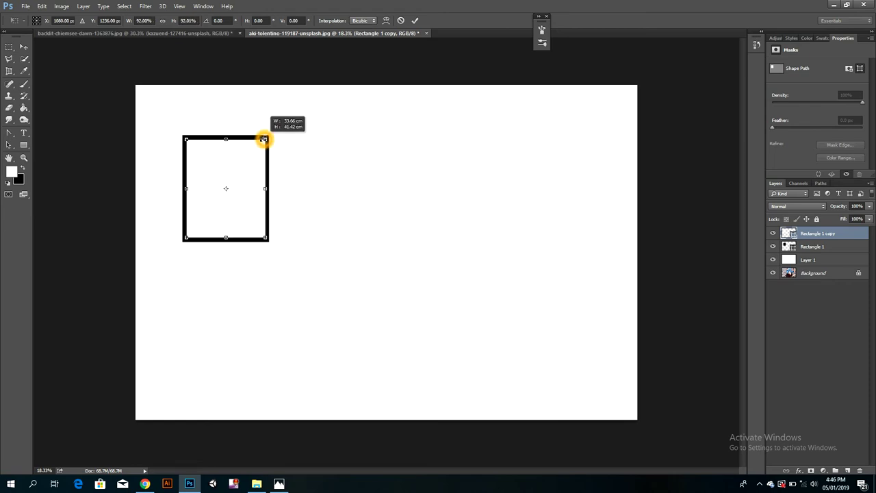
left_click_drag(263, 139, 262, 142)
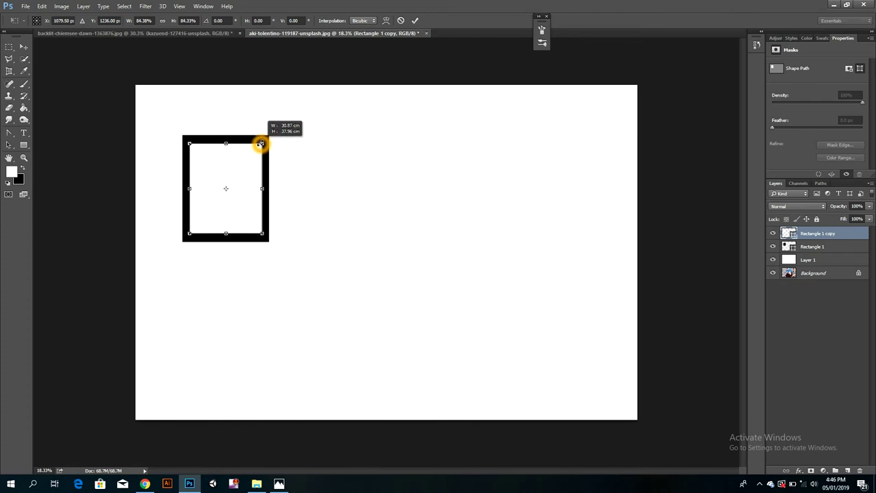
left_click_drag(261, 142, 262, 143)
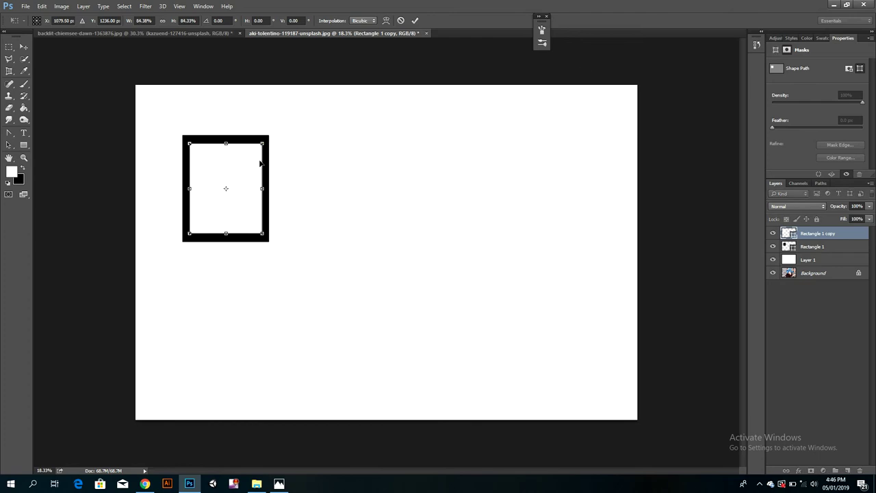
left_click(415, 23)
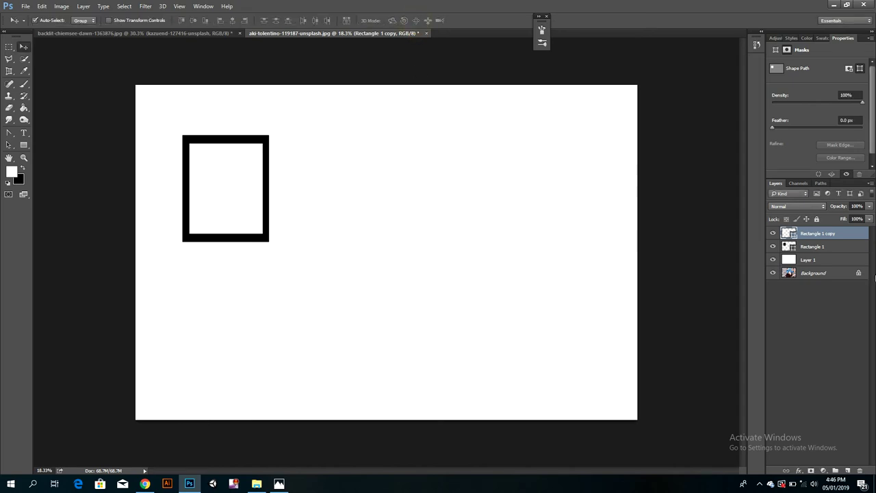
left_click(812, 247, "shift")
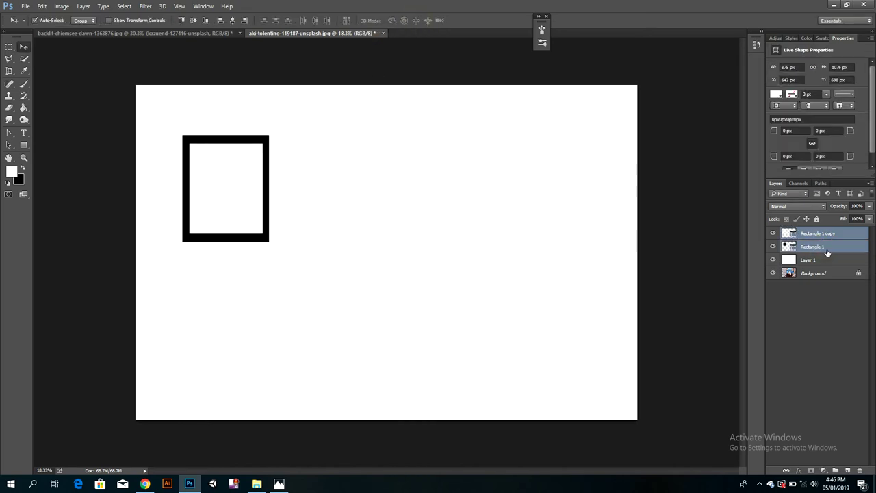
Step: Scale both rectangle layers together to about 133% with Free Transform
key("ctrl+t")
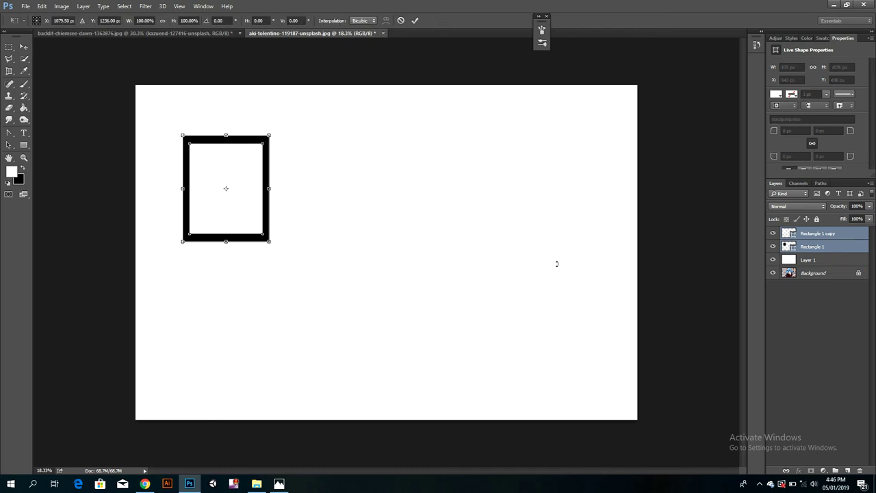
left_click_drag(270, 135, 275, 130)
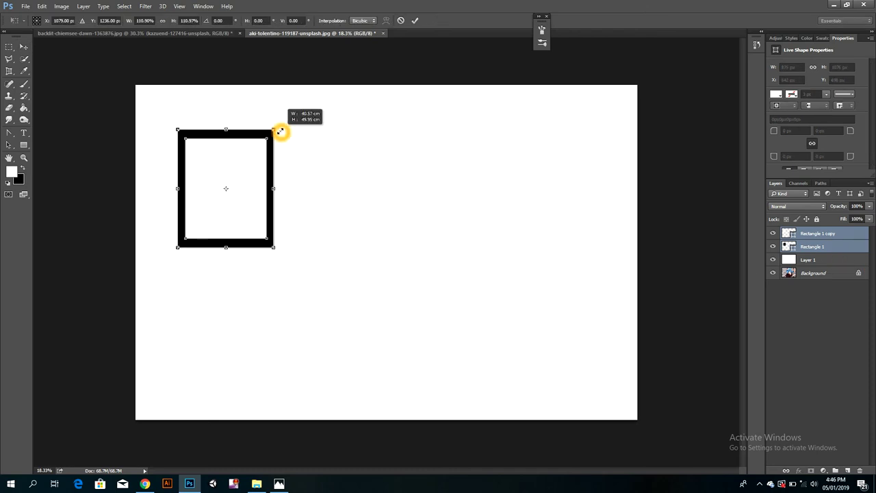
left_click(415, 21)
left_click(313, 117)
left_click_drag(272, 133, 283, 117)
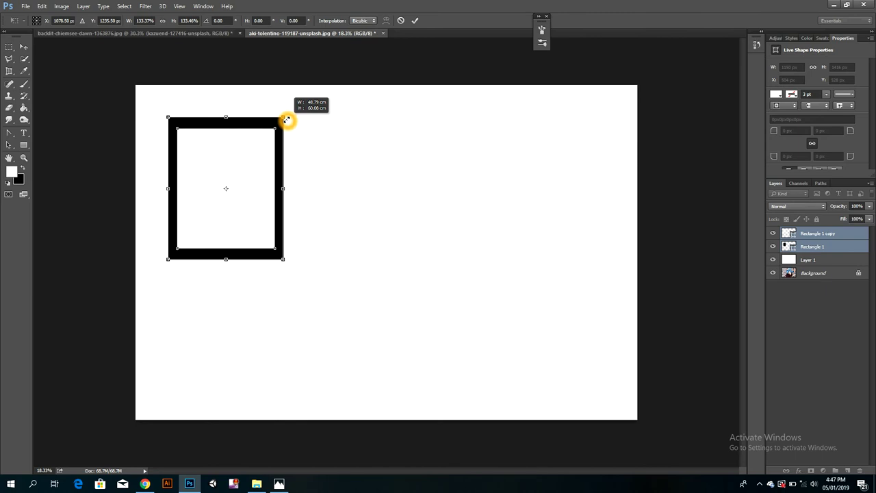
left_click(415, 21)
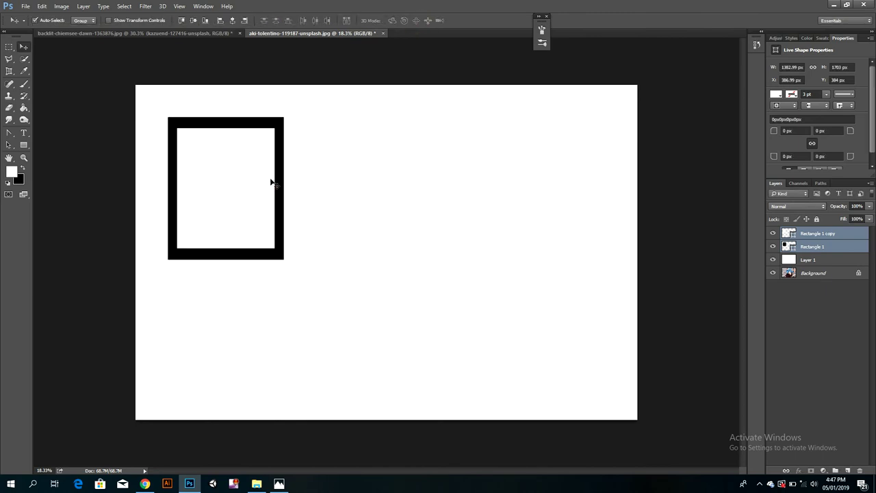
left_click(817, 274)
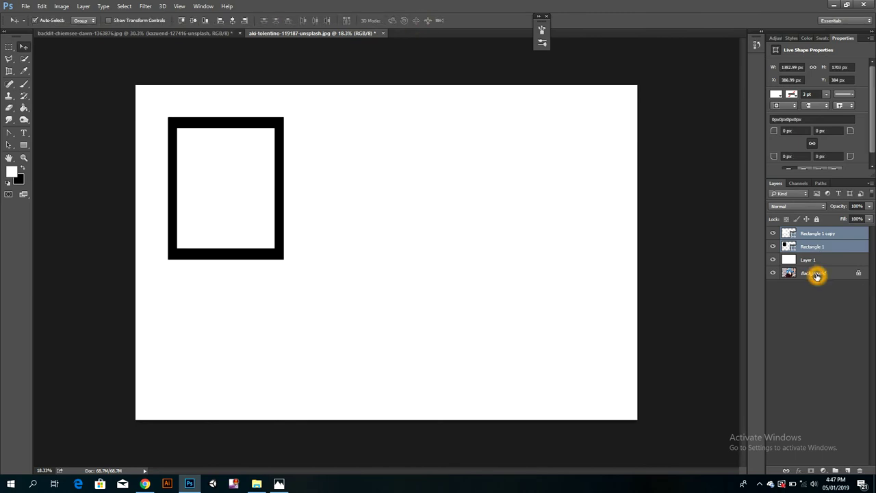
Step: Unlock the photo as Layer 0, stack it on top, clip it into the frame and reposition it
left_click(858, 274)
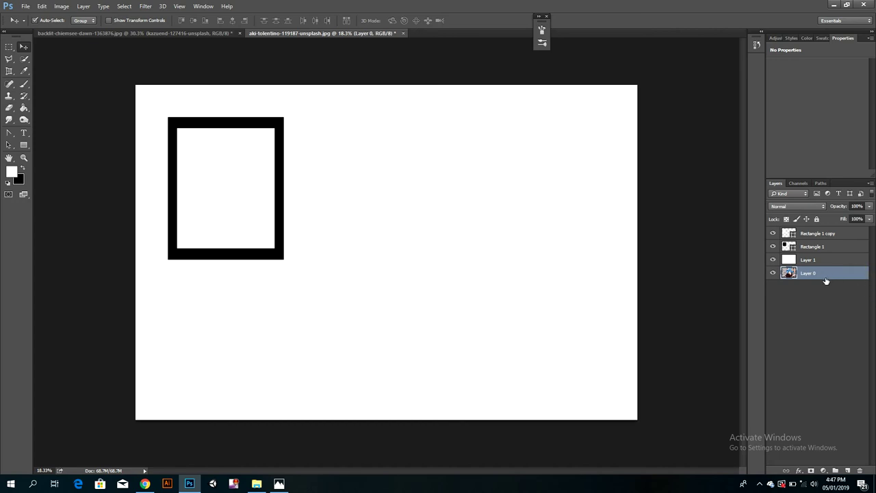
left_click_drag(816, 273, 806, 233)
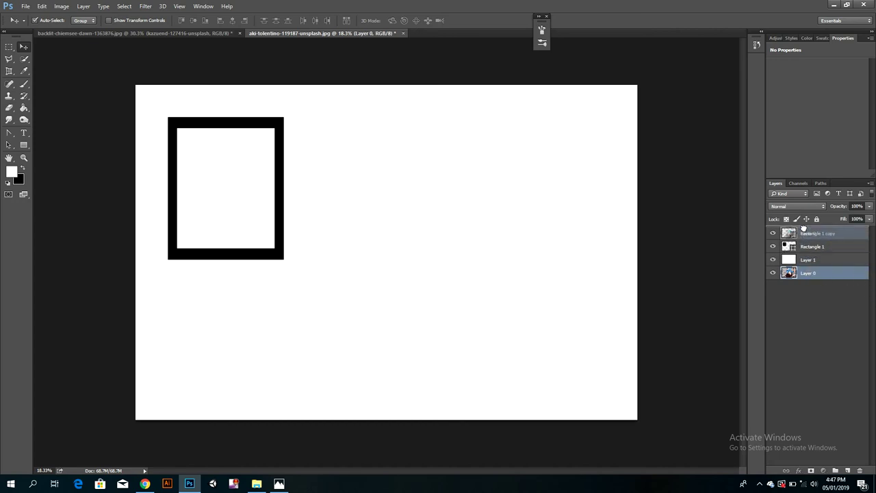
left_click_drag(806, 233, 807, 233)
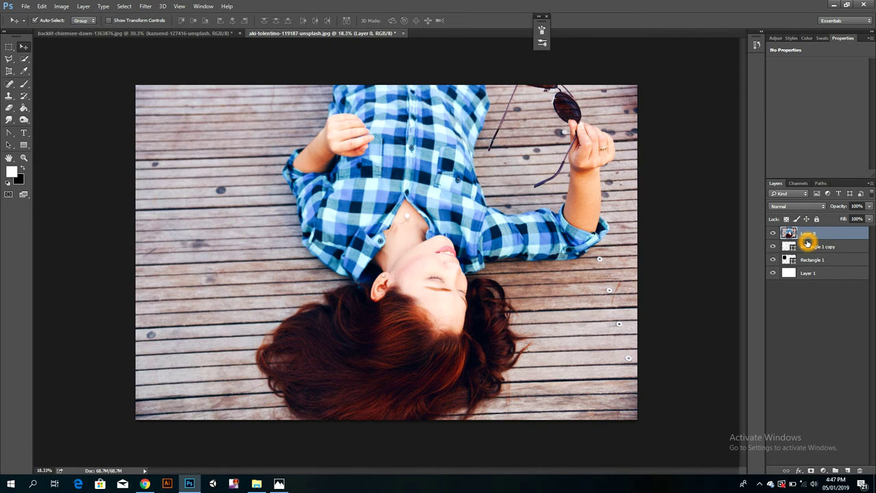
left_click(809, 240, "alt")
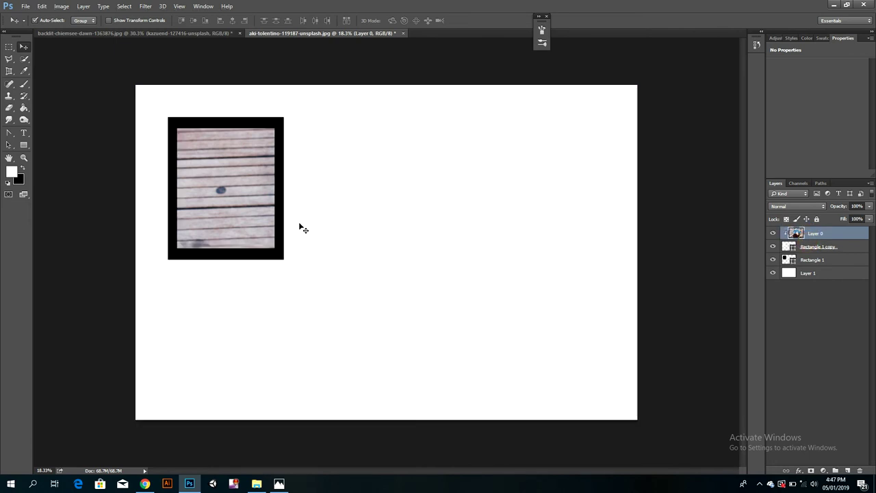
mouse_move(245, 221)
left_mouse_down()
mouse_move(284, 250)
mouse_move(329, 254)
left_mouse_up()
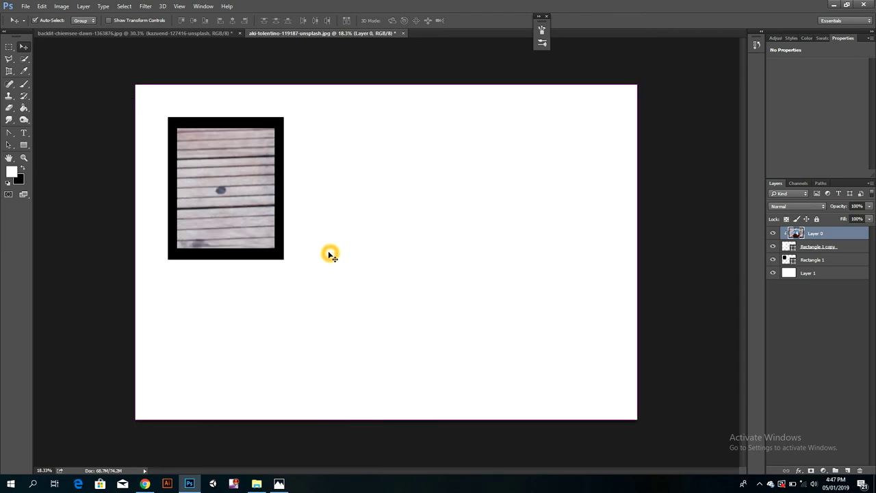
left_click(828, 260)
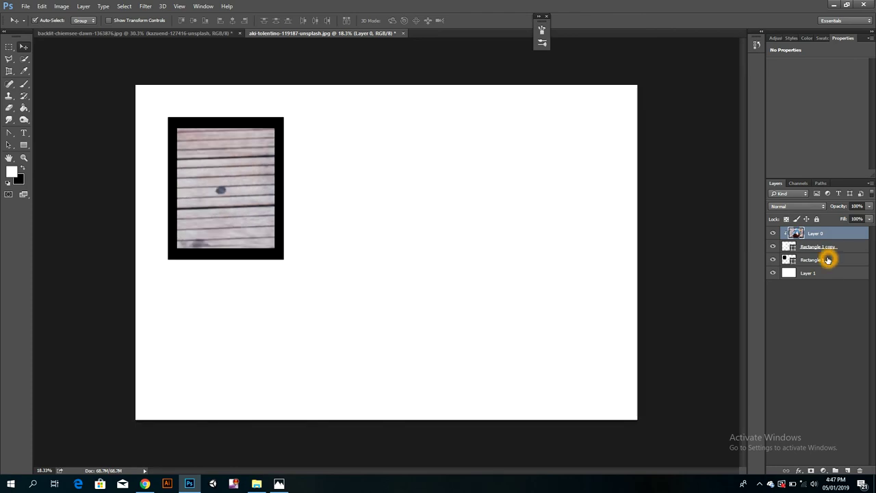
Step: Duplicate the framed photo down-right and delete the duplicated photo layer
left_click(828, 260, "shift")
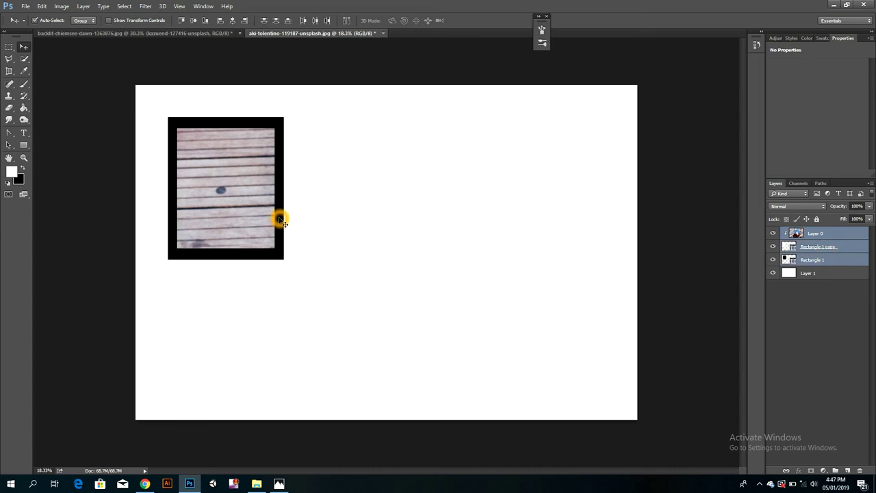
left_click_drag(280, 221, 331, 304)
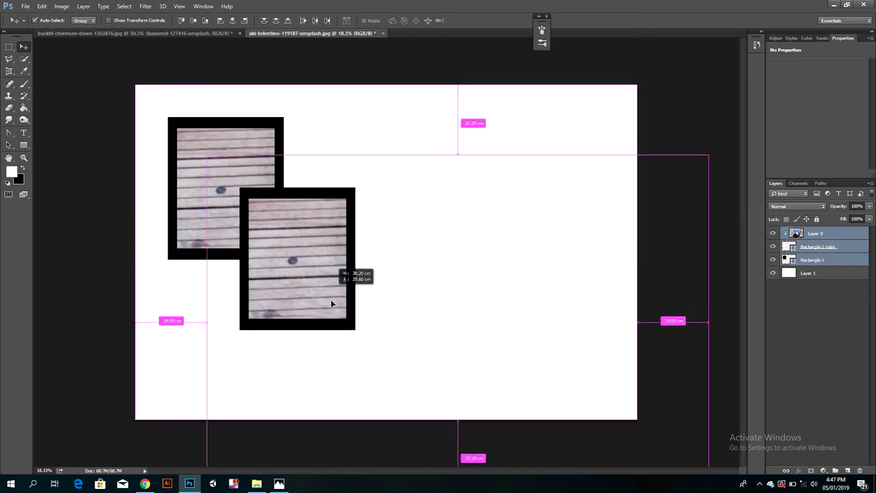
left_click_drag(331, 303, 342, 316)
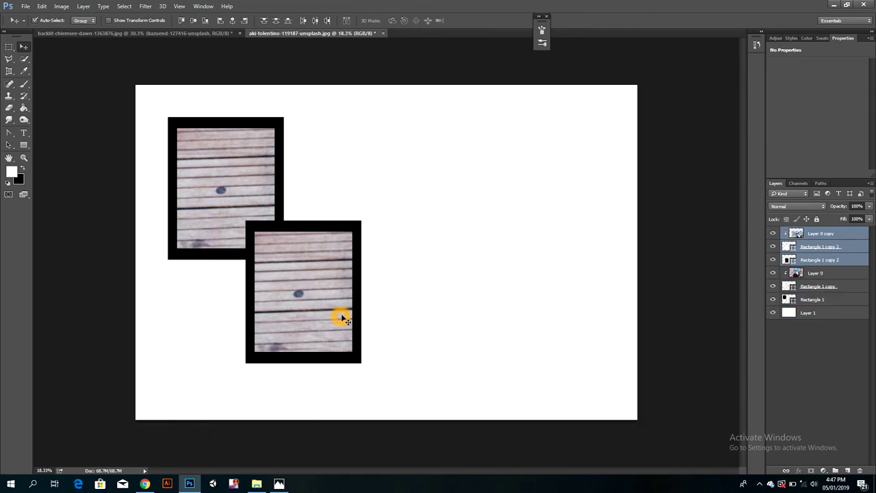
left_click(817, 236)
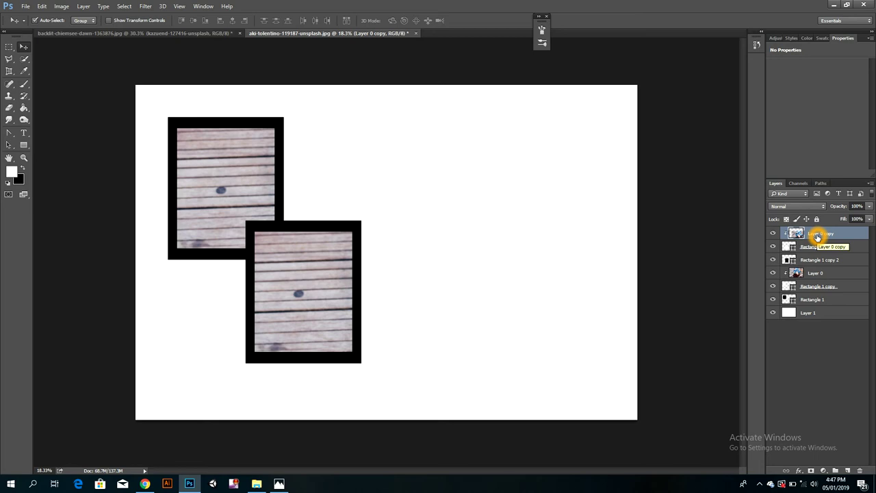
left_click_drag(817, 236, 814, 260)
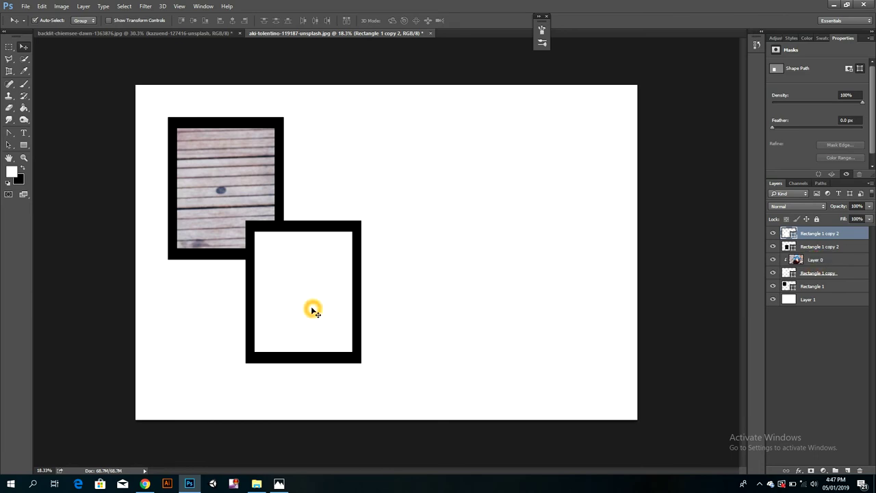
Step: Nudge the empty frame down-right and duplicate it toward the upper right
left_click(817, 249, "shift")
left_click_drag(312, 290, 318, 302)
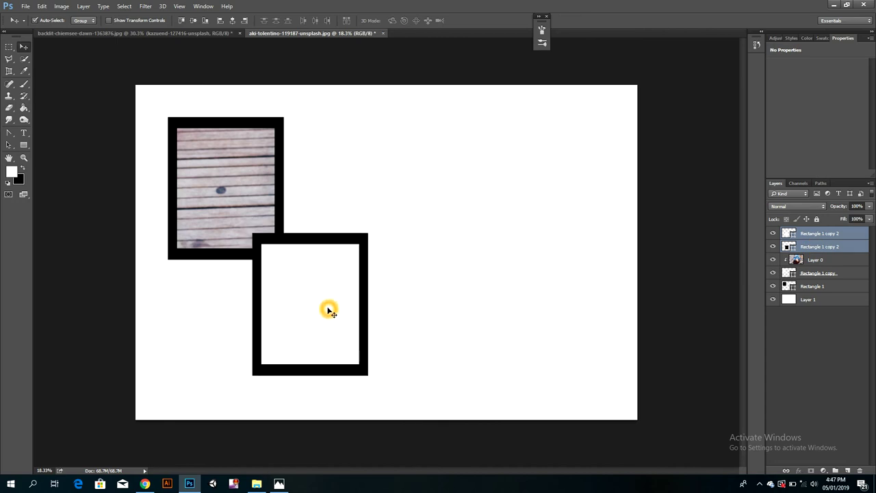
mouse_move(329, 311)
left_mouse_down()
mouse_move(406, 196)
mouse_move(467, 319)
mouse_move(538, 208)
mouse_move(553, 203)
mouse_move(572, 299)
mouse_move(605, 326)
left_mouse_up()
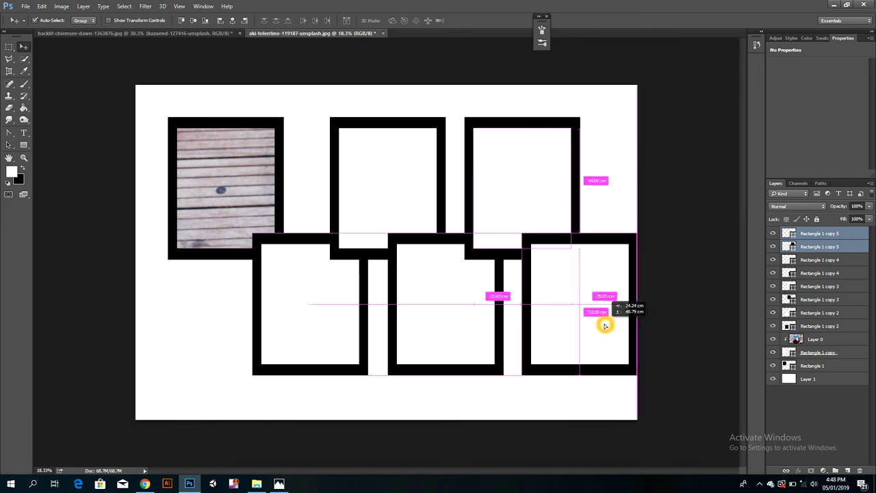
Step: Place another empty frame copy at the right end of the bottom row
left_click_drag(605, 326, 604, 324)
key("ctrl+j")
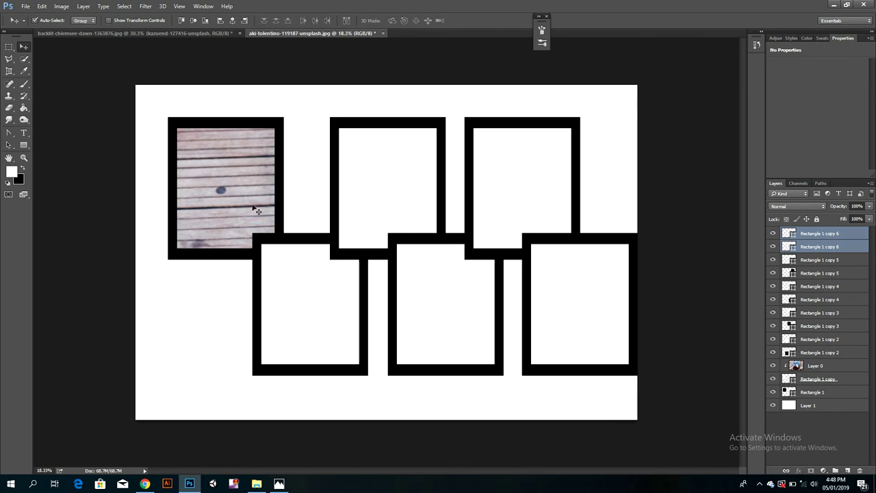
Step: Select Layer 0, Rectangle 1 copy and Rectangle 1, and shift the photo frame slightly right
left_click(254, 202)
left_click(254, 202)
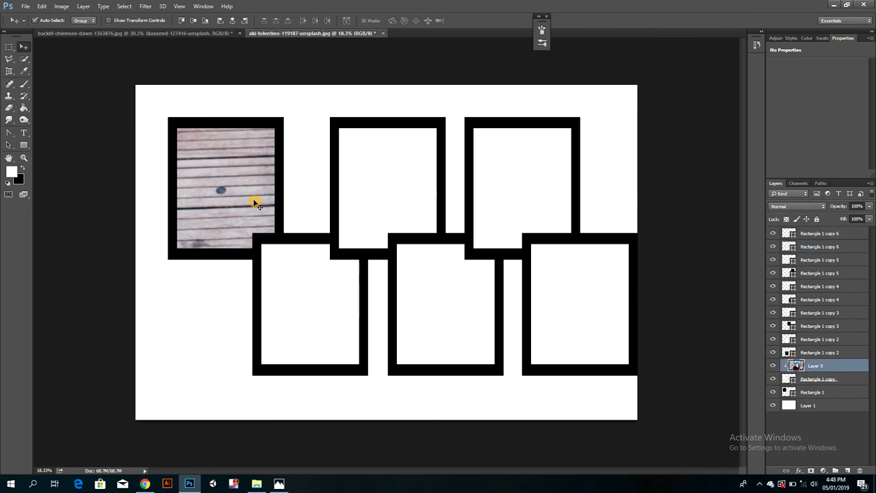
left_click(279, 207)
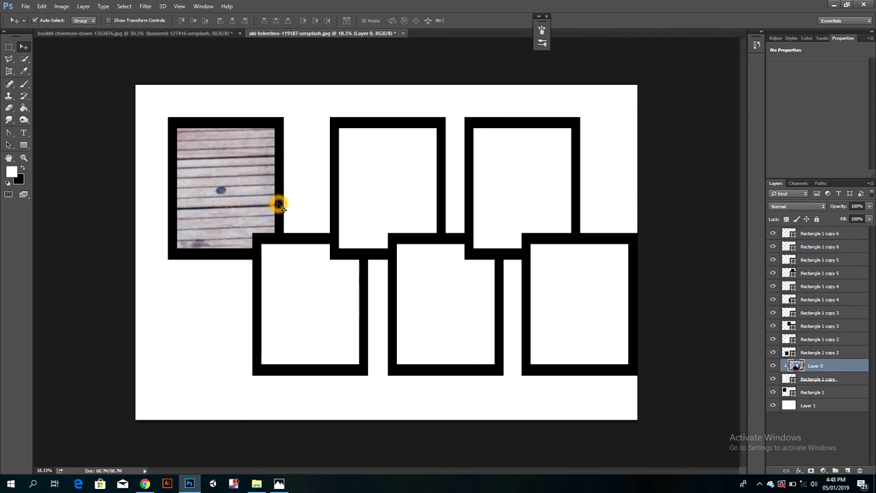
left_click(822, 379)
left_click(816, 391, "shift")
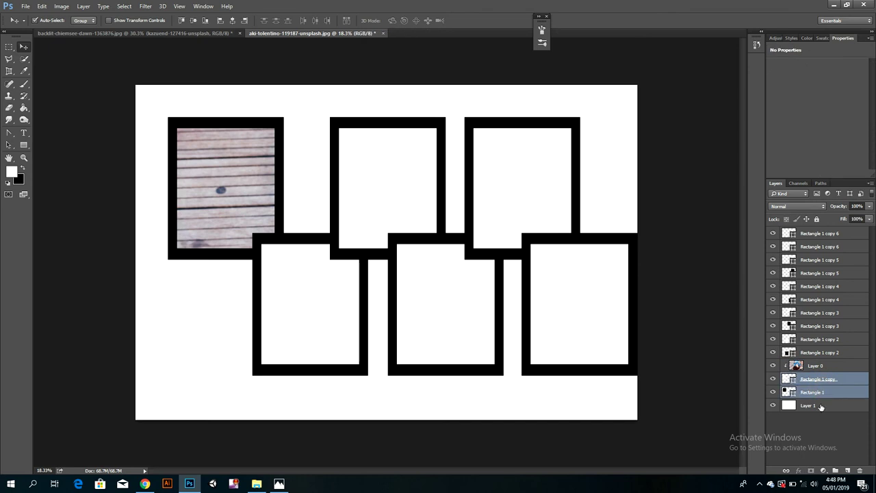
left_click(818, 367, "shift")
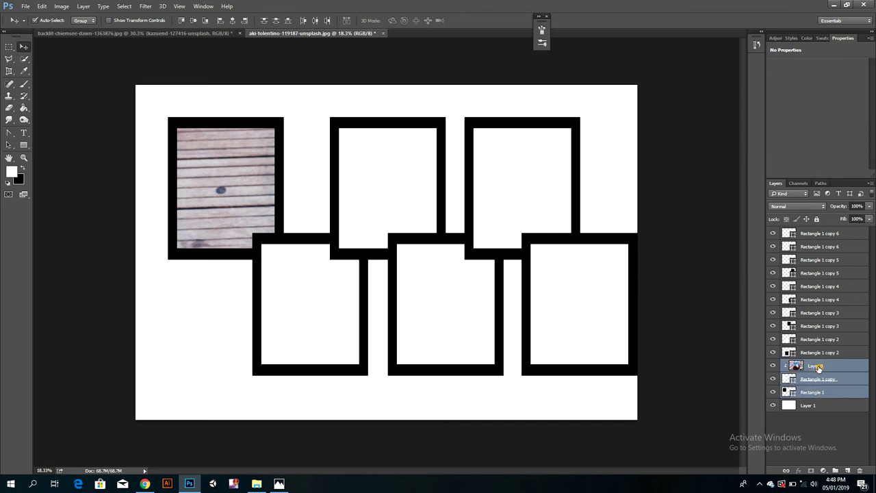
left_click(818, 368, "ctrl")
left_click(818, 367, "ctrl")
mouse_move(240, 218)
left_mouse_down()
mouse_move(231, 218)
mouse_move(254, 219)
left_mouse_up()
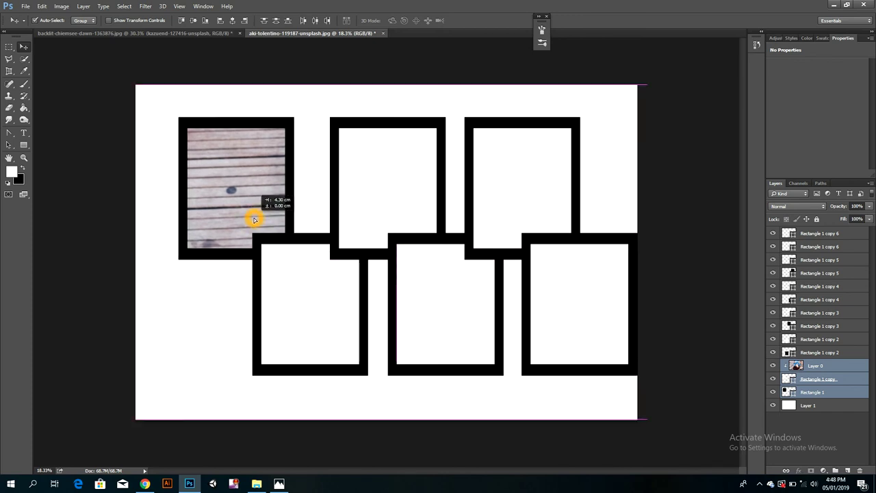
left_click_drag(253, 219, 261, 219)
left_click_drag(260, 219, 260, 219)
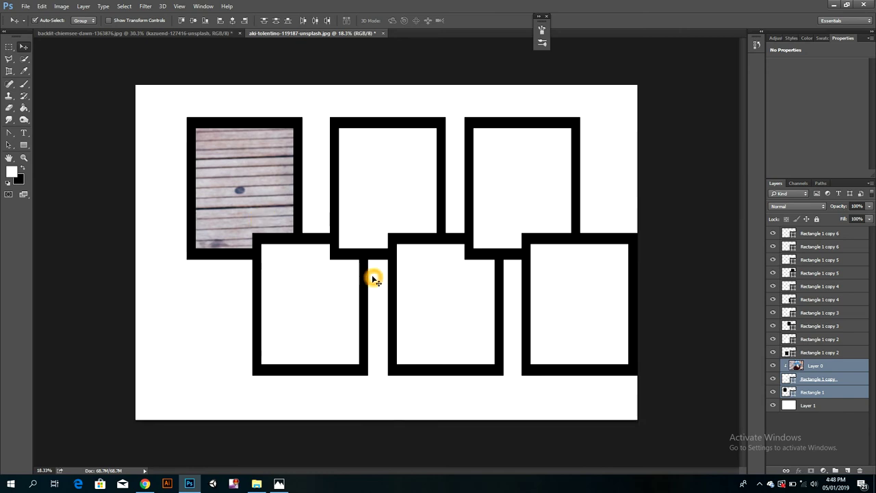
Step: Duplicate the bottom-right empty frame toward the lower left as a seventh frame
left_click(636, 313)
left_click(583, 315)
left_click(596, 303)
left_click(589, 244, "shift")
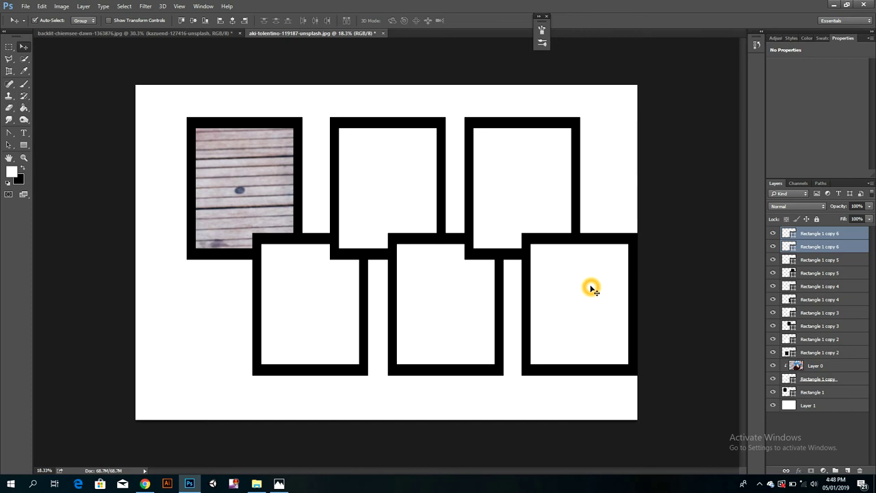
left_click_drag(593, 292, 221, 317)
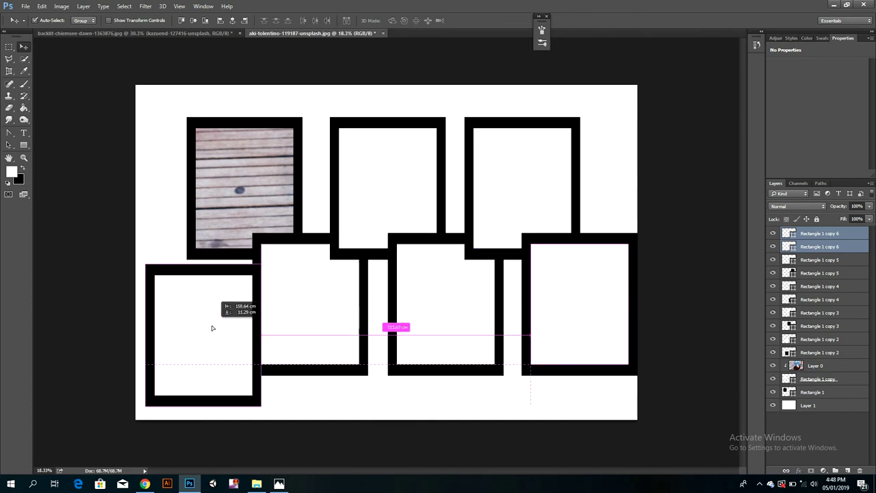
Step: Settle the new frame copy at the lower-left and nudge the second bottom frame right into line
left_click_drag(221, 316, 207, 331)
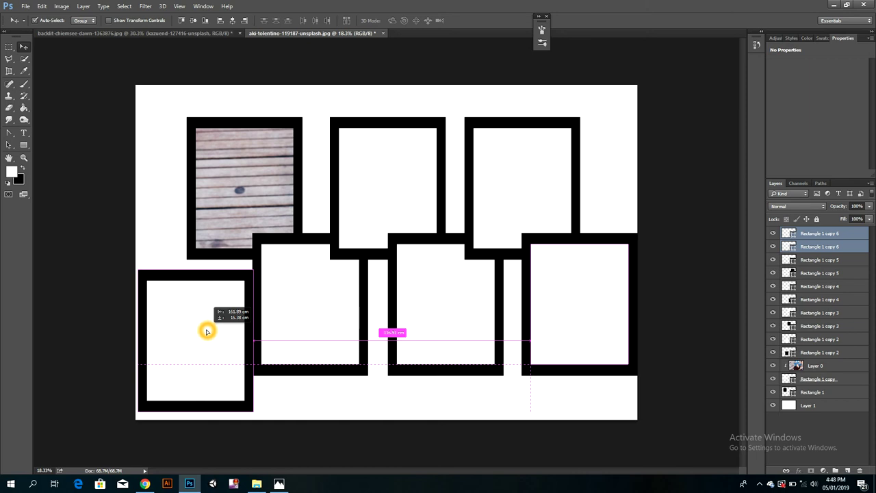
left_click_drag(207, 331, 203, 327)
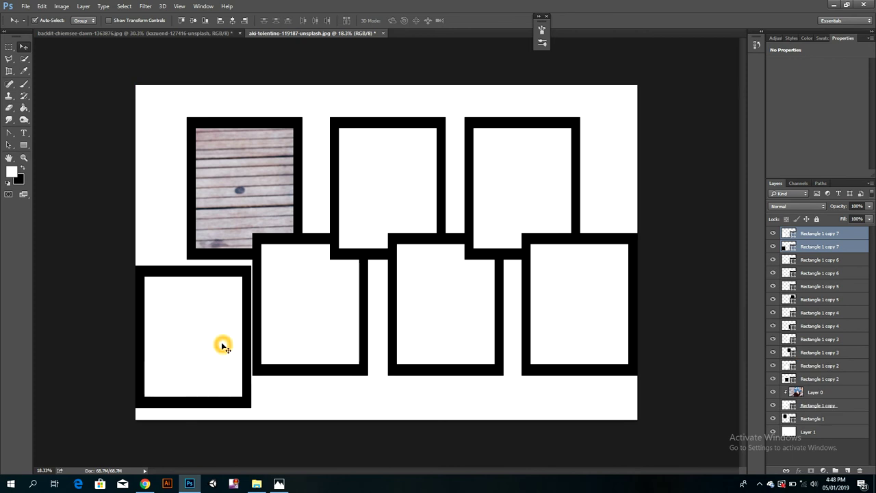
key("shift+Right")
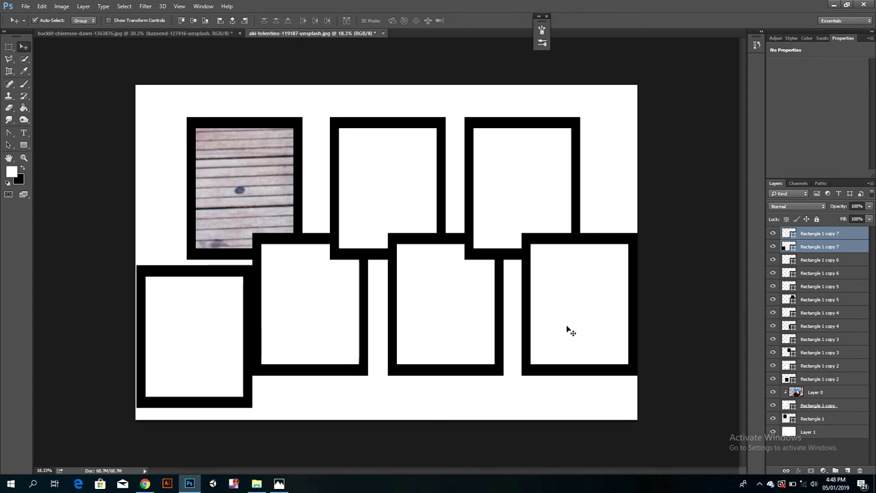
left_click(343, 326)
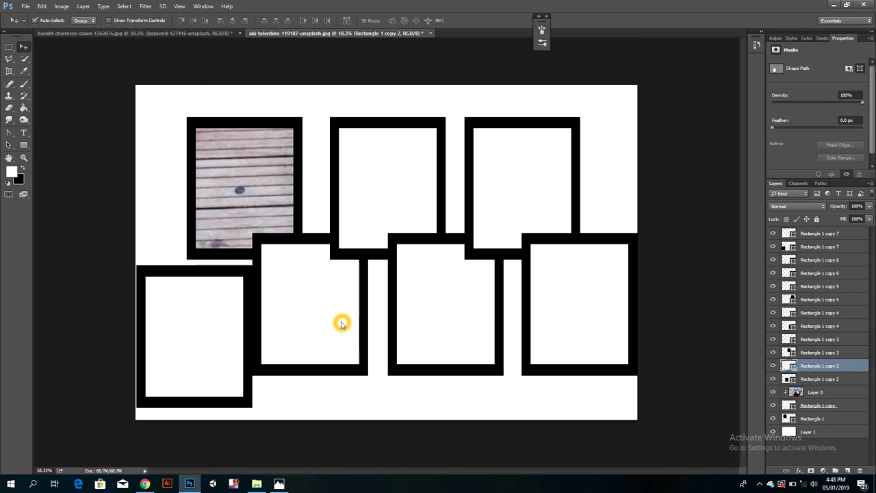
left_click(361, 320, "shift")
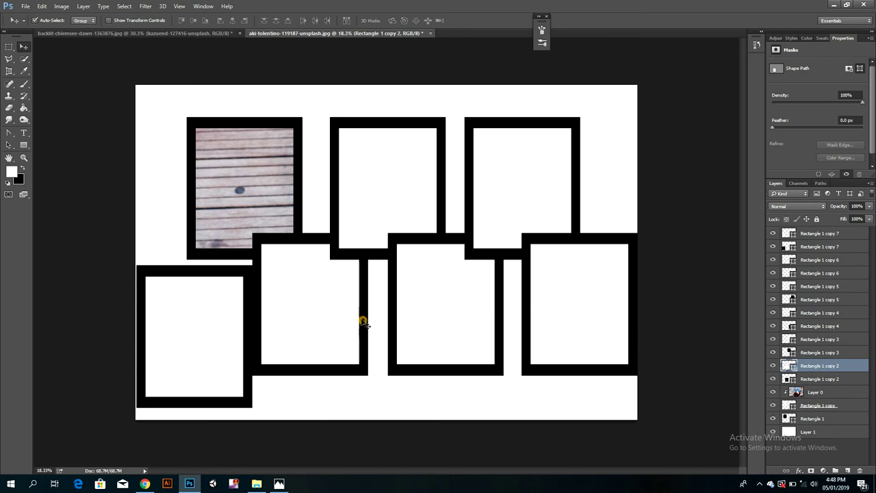
left_click_drag(333, 322, 339, 322)
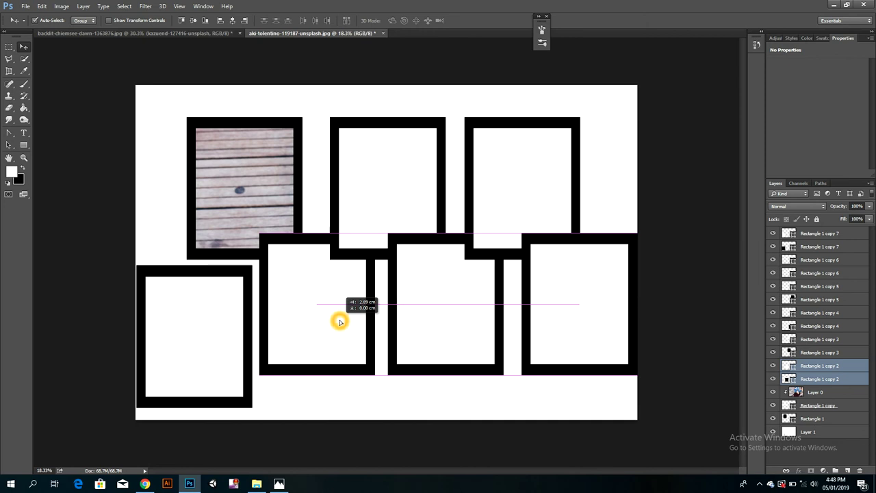
left_click_drag(340, 322, 342, 321)
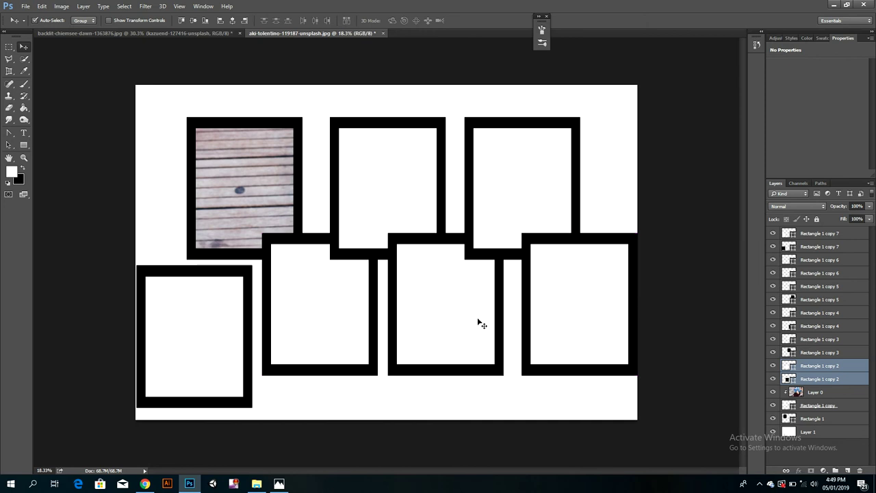
Step: Shift the lower-right frame left and raise Rectangle 1 copy 7 level with the bottom row
left_click(598, 322)
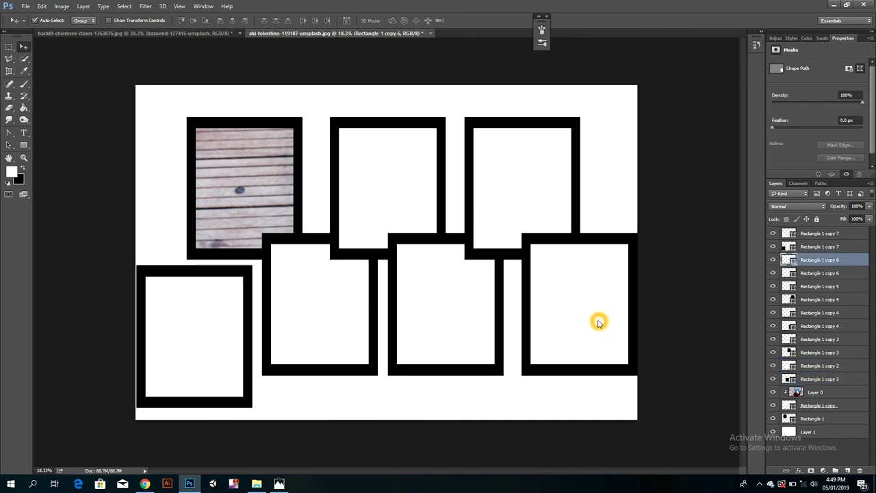
left_click(528, 354, "shift")
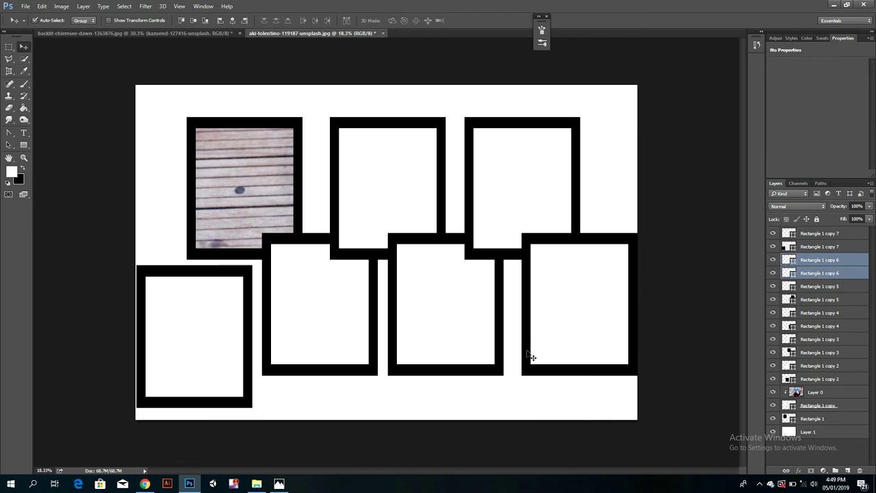
left_click_drag(571, 340, 562, 340)
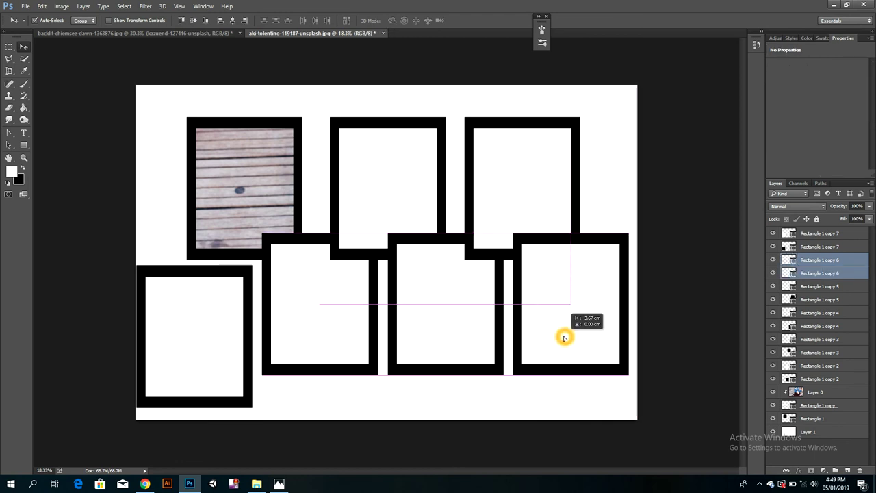
left_click(231, 342)
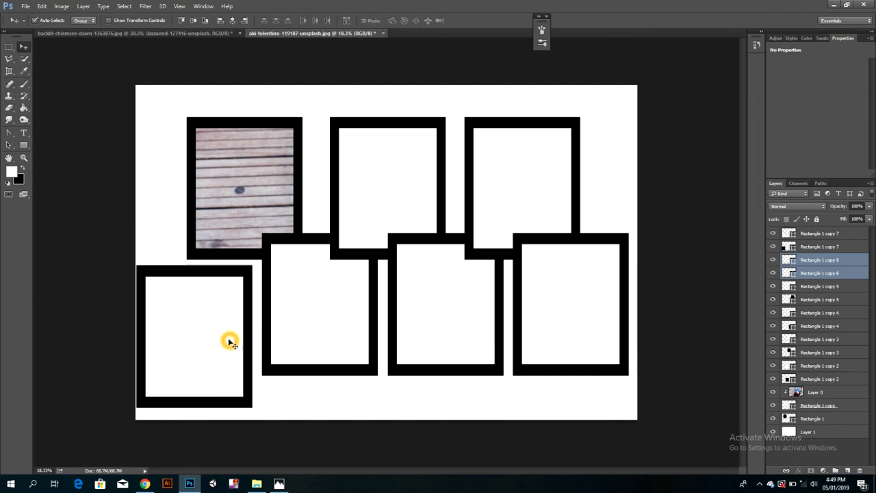
left_click(248, 278, "shift")
left_click_drag(223, 303, 218, 277)
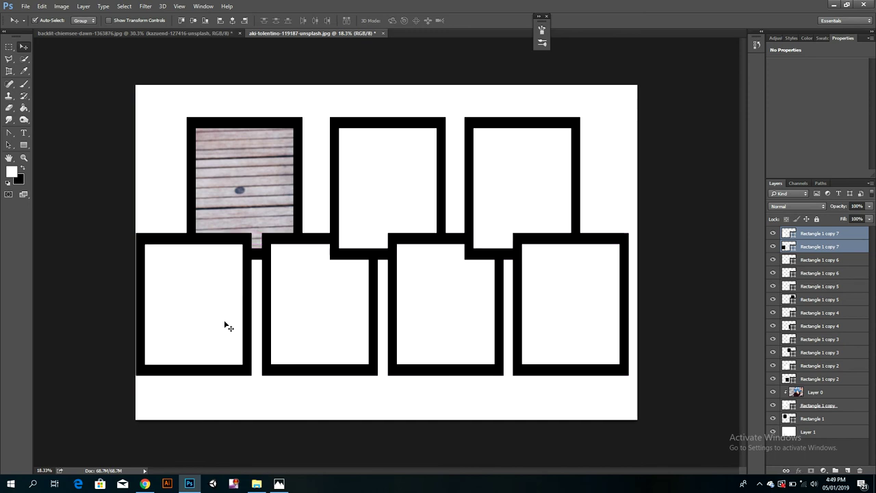
left_click_drag(220, 323, 223, 322)
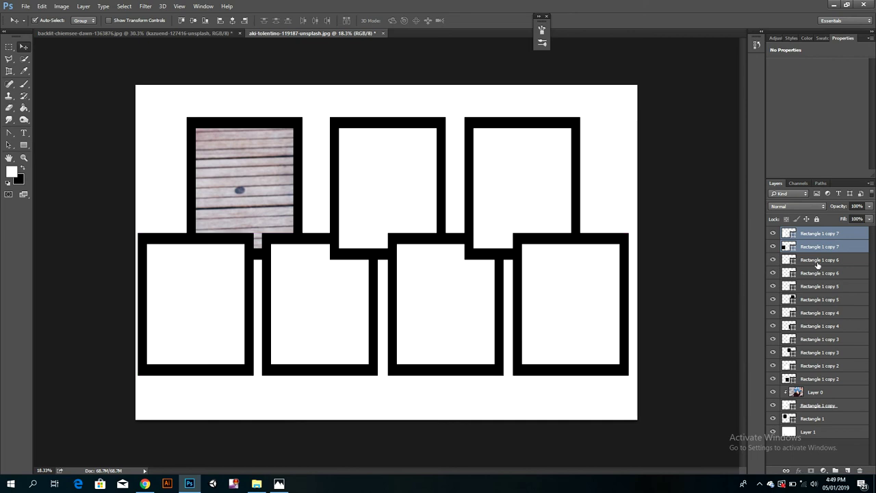
left_click(815, 392)
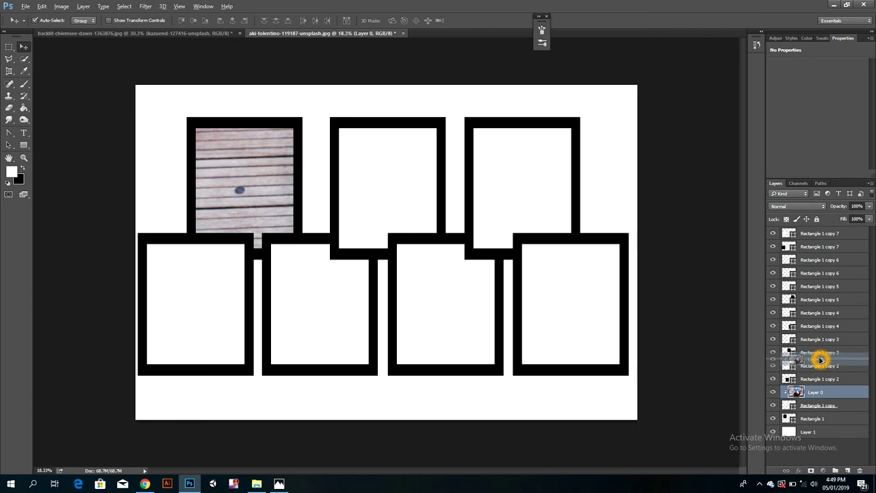
Step: Duplicate the photo and clip copies to Rectangle 1 copy 2, copy 3 and copy 4
left_click_drag(820, 393, 820, 365)
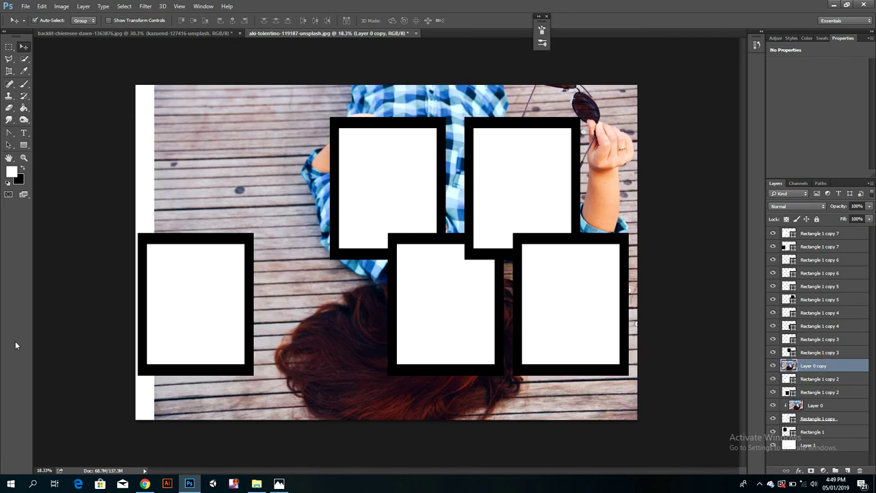
left_click_drag(816, 389, 806, 369)
left_click(804, 372, "alt")
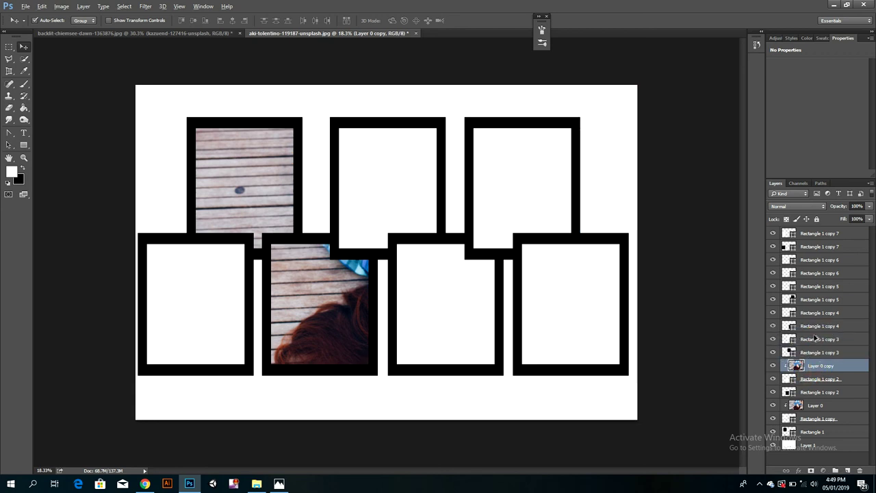
left_click_drag(820, 370, 814, 340)
left_click(811, 344, "alt")
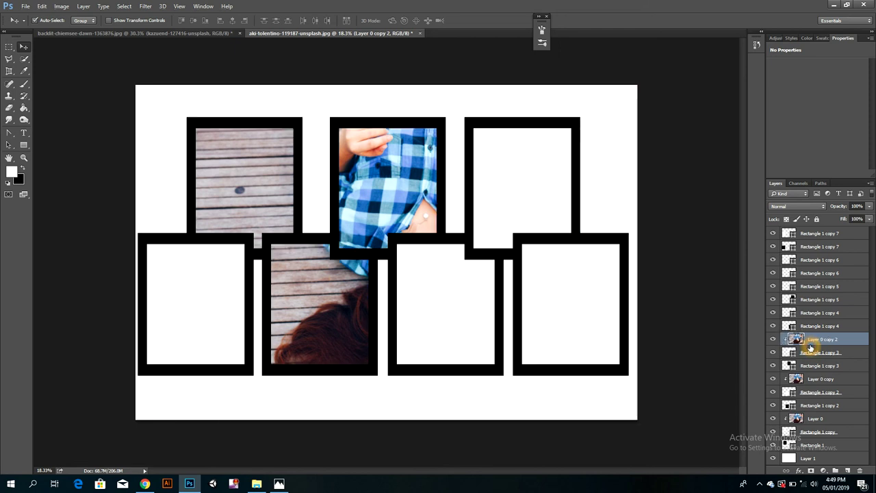
left_click_drag(812, 342, 811, 313)
left_click(808, 319, "alt")
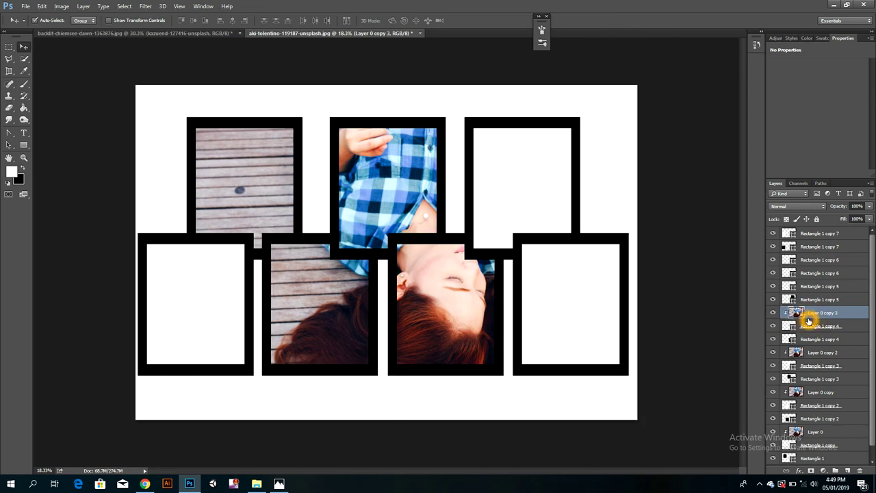
Step: Duplicate the photo and clip copies to Rectangle 1 copy 5, copy 6 and copy 7
left_click_drag(810, 318, 807, 286)
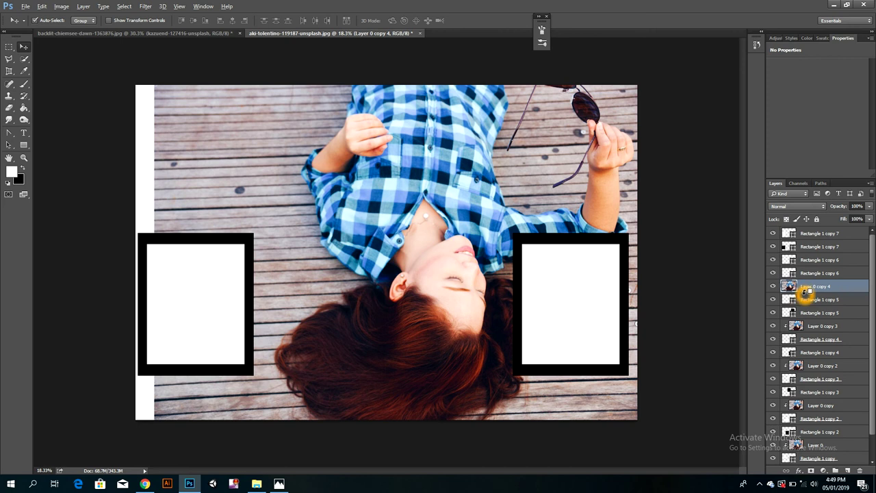
left_click(805, 293, "alt")
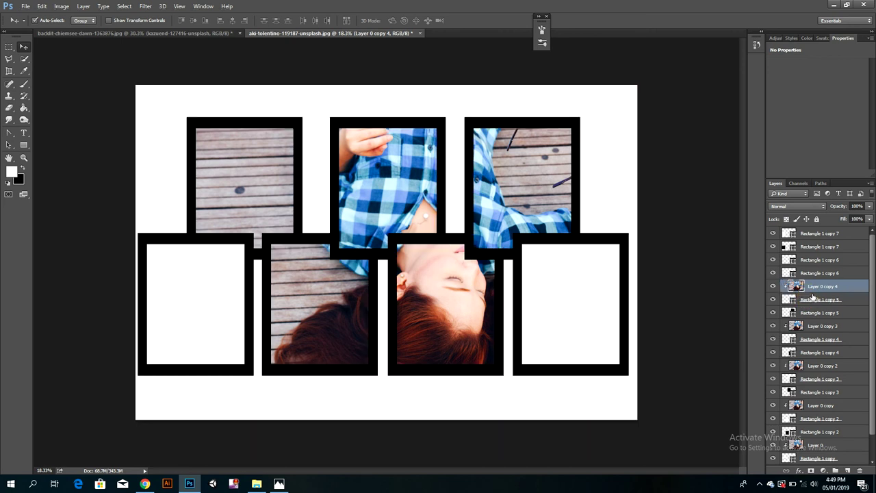
left_click_drag(811, 287, 809, 259)
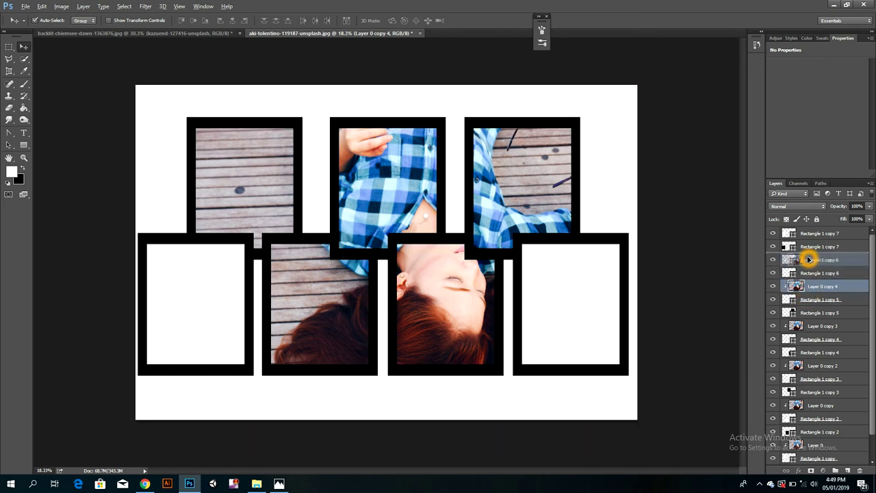
left_click(807, 267, "alt")
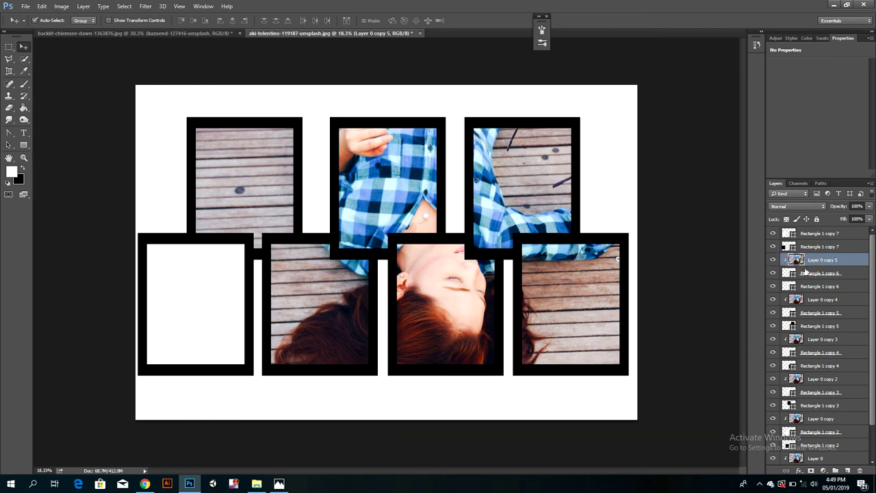
left_click_drag(806, 271, 810, 233)
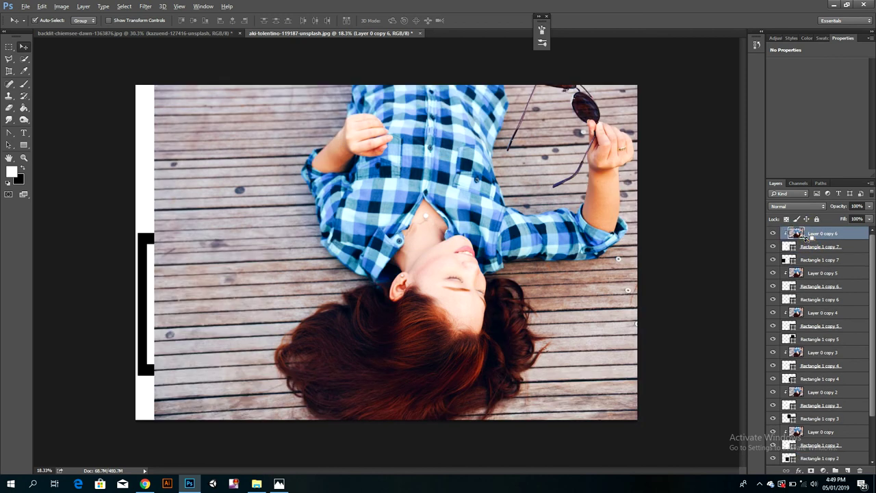
left_click(809, 240, "alt")
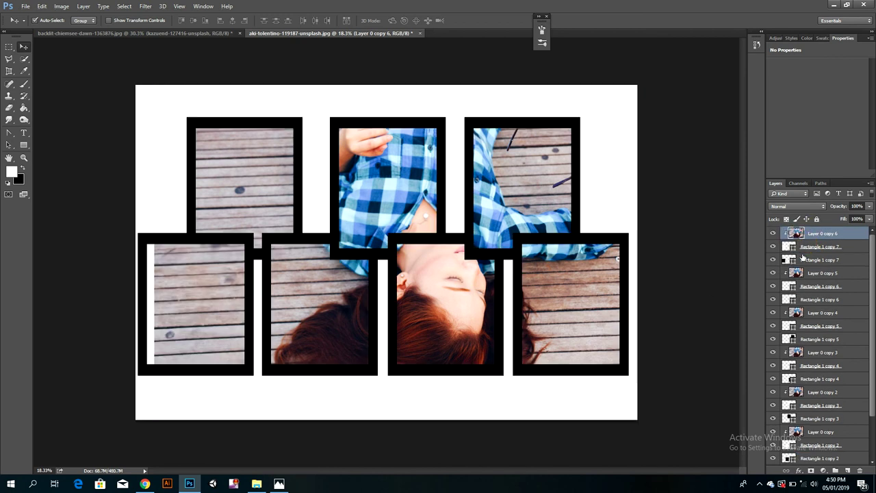
Step: Shift the lower-left photo slice (Layer 0 copy 6) left within its frame
left_click(807, 248)
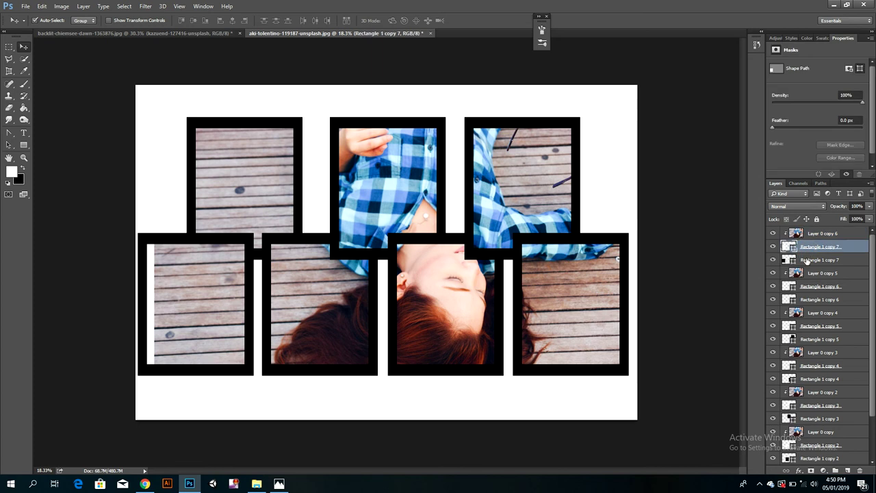
left_click(807, 261, "shift")
left_click_drag(216, 323, 216, 318)
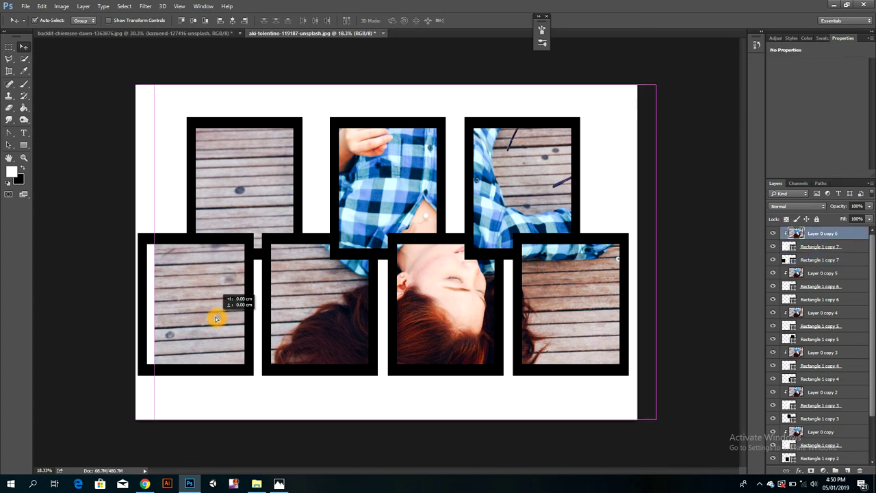
left_click_drag(216, 318, 204, 323)
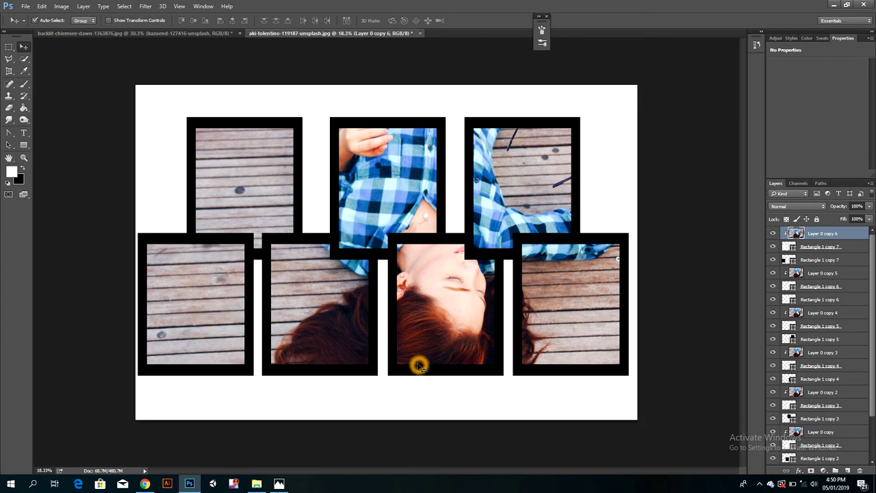
Step: Select the photo copies Layer 0 copy 6 down through Layer 0 copy together
left_click(822, 235)
left_click(826, 352)
left_click(821, 272, "ctrl")
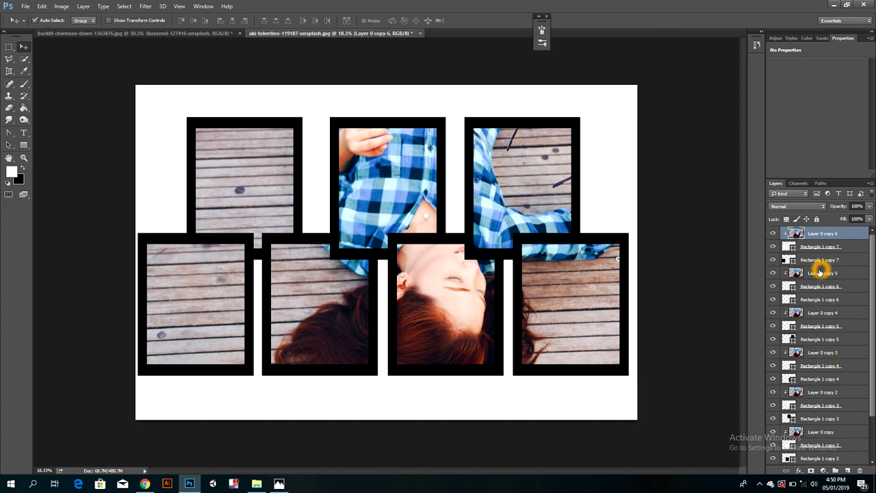
left_click(819, 315, "ctrl")
left_click(814, 352, "ctrl")
left_click(809, 392, "ctrl")
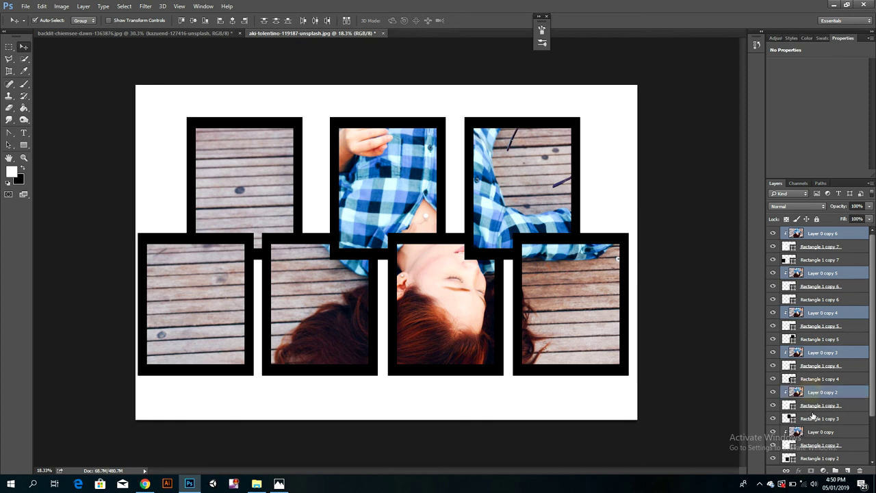
left_click(815, 434, "ctrl")
Step: Add Layer 0 to the selection and start Free Transform on all seven photo layers
left_click(830, 415)
scroll(830, 415, "down", 1)
scroll(829, 411, "down", 1)
scroll(830, 363, "down", 2)
left_click(825, 417, "ctrl")
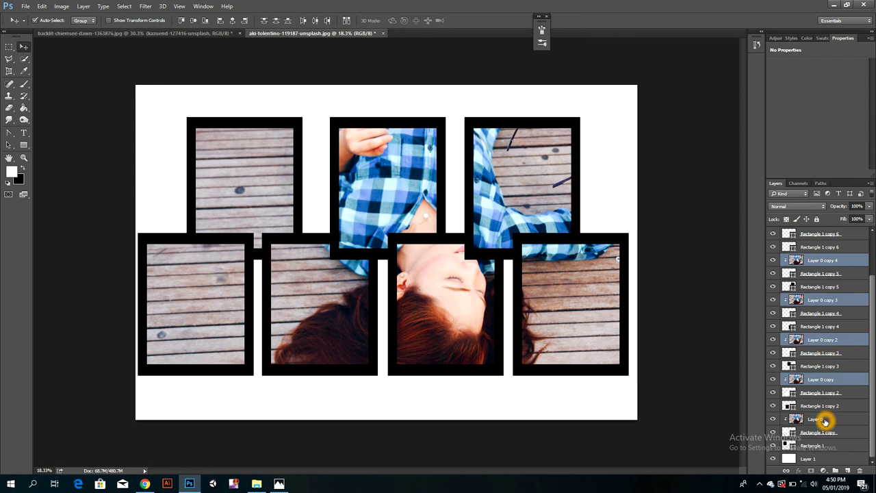
left_click(826, 419, "ctrl")
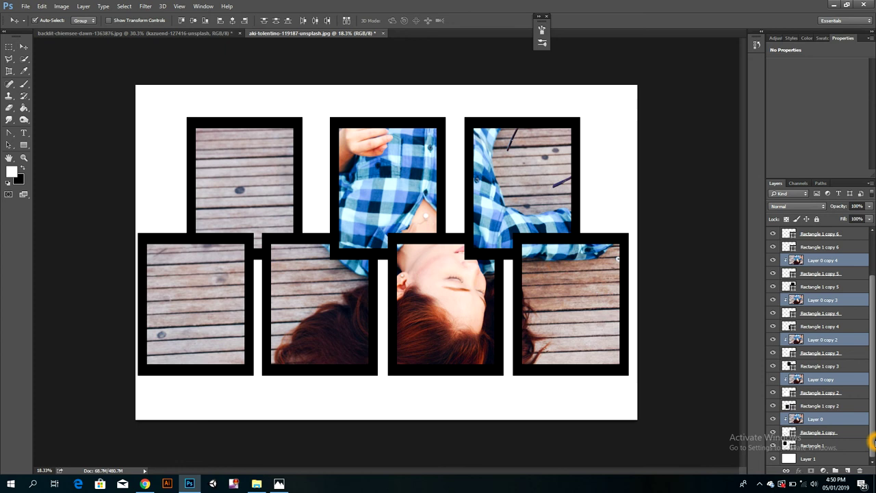
key("ctrl+t")
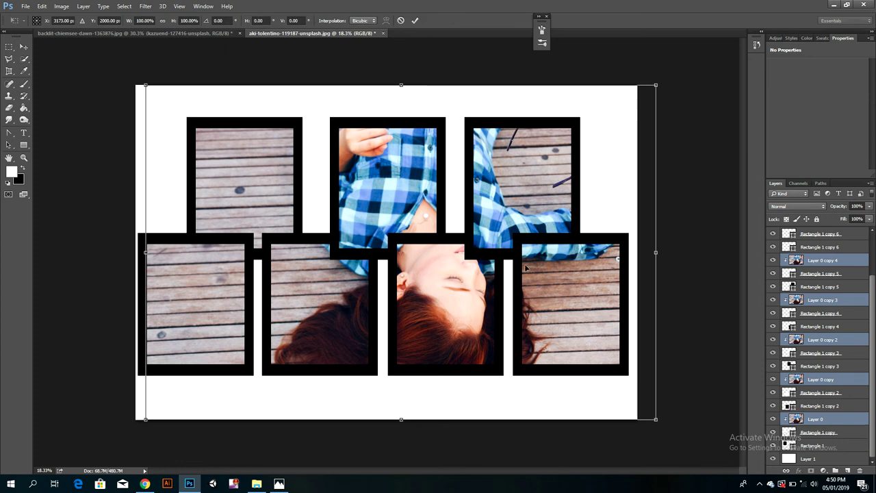
Step: Scale all photo slices to about 97%, shift them slightly left, and commit the transform
left_click(421, 209)
left_click_drag(419, 209, 411, 212)
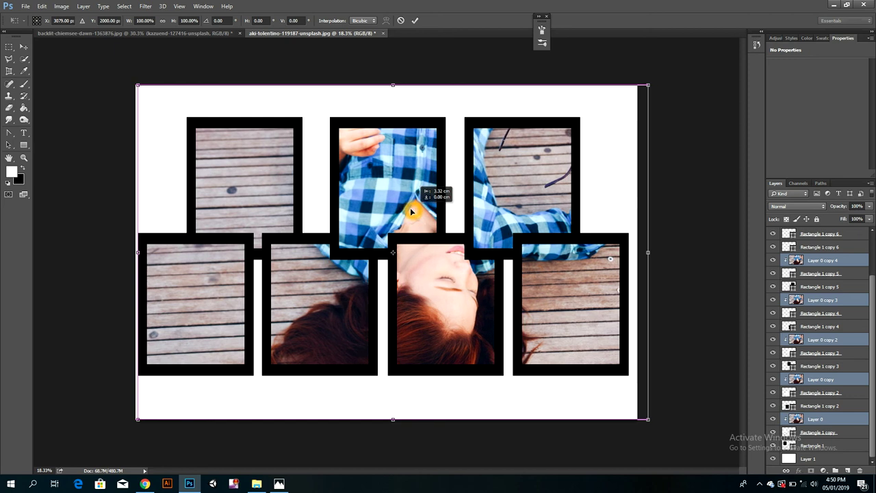
left_click_drag(411, 213, 410, 214)
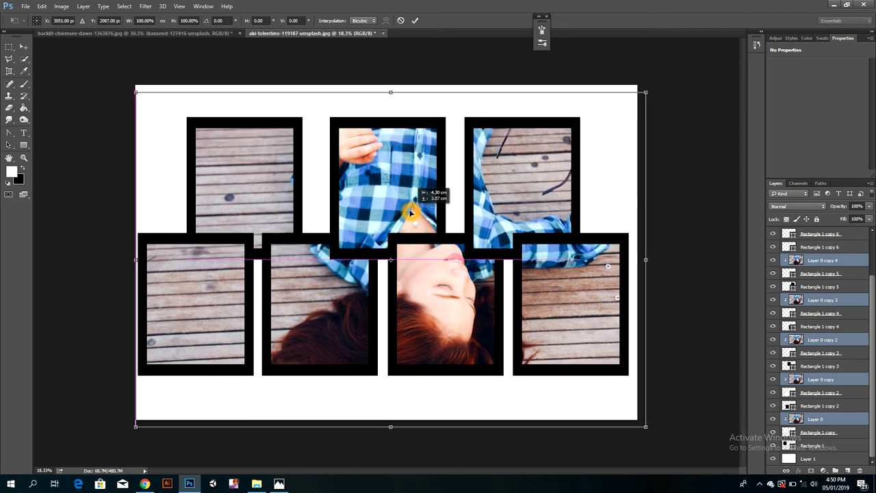
left_click(648, 240)
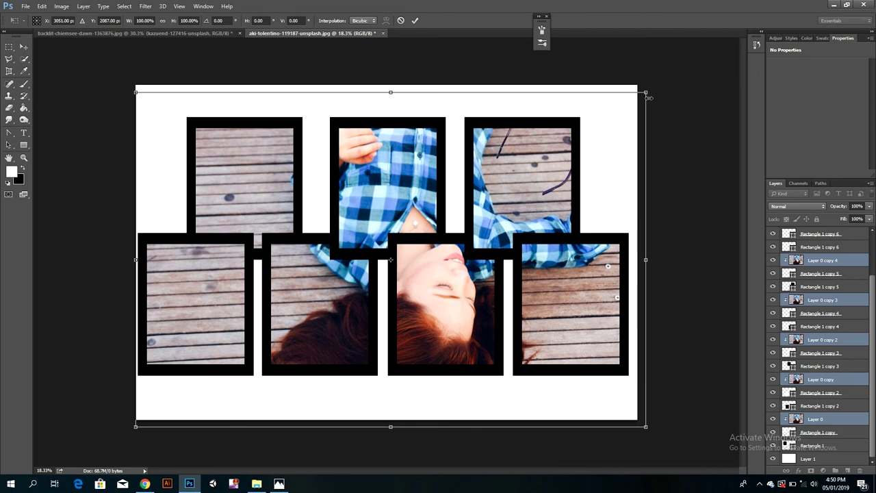
left_click_drag(645, 92, 632, 100)
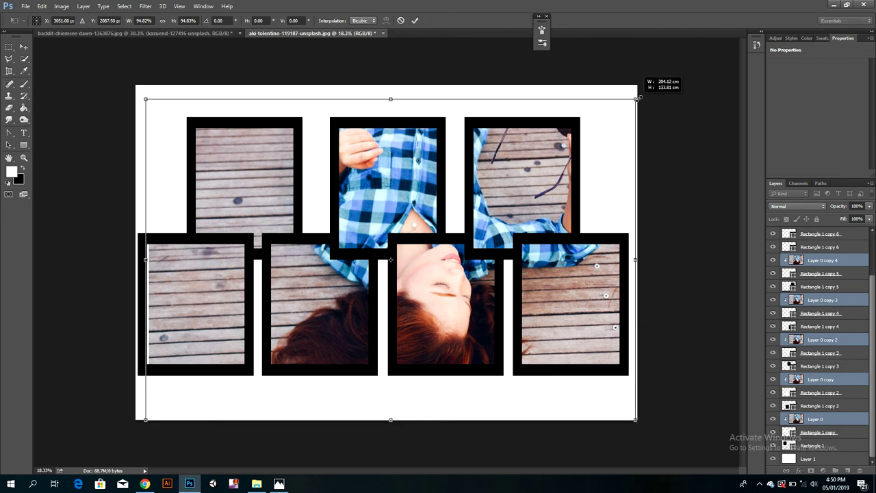
left_click_drag(631, 100, 641, 99)
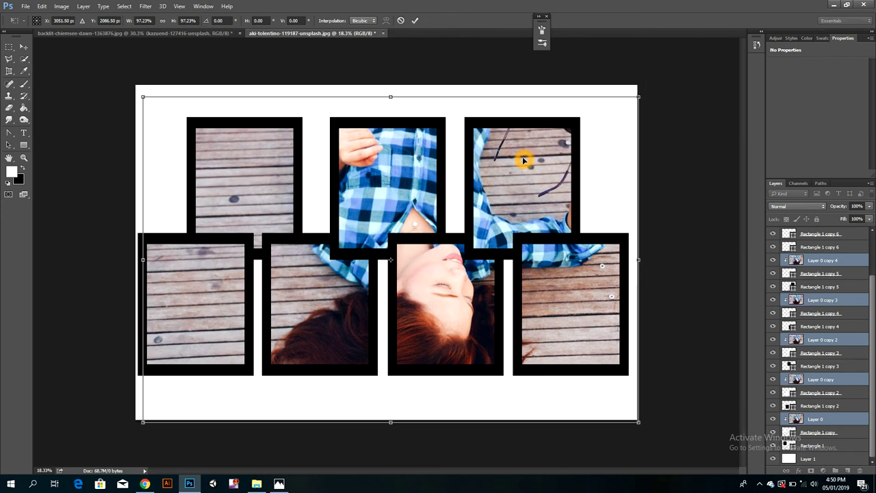
left_click_drag(524, 160, 518, 159)
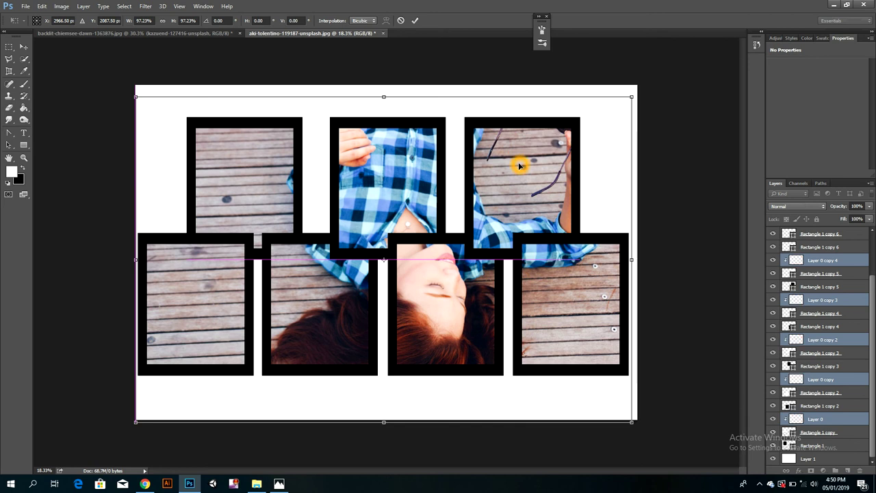
left_click(414, 22)
left_click(836, 273)
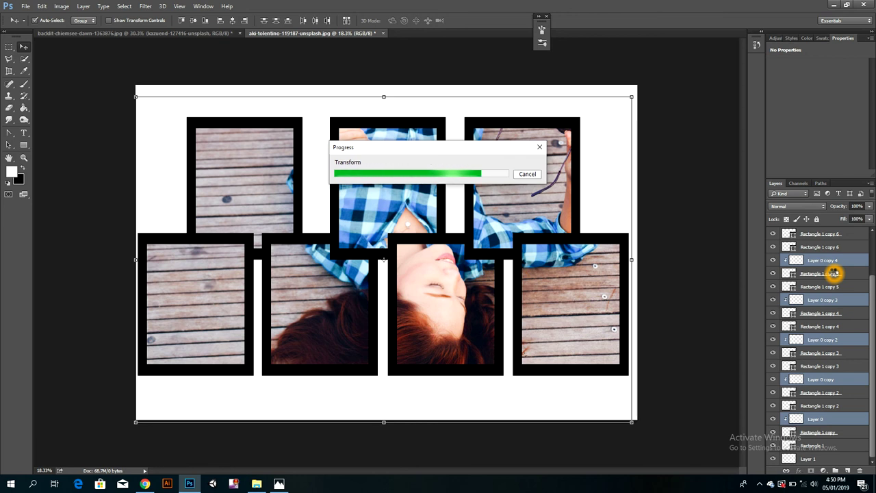
left_click(834, 301)
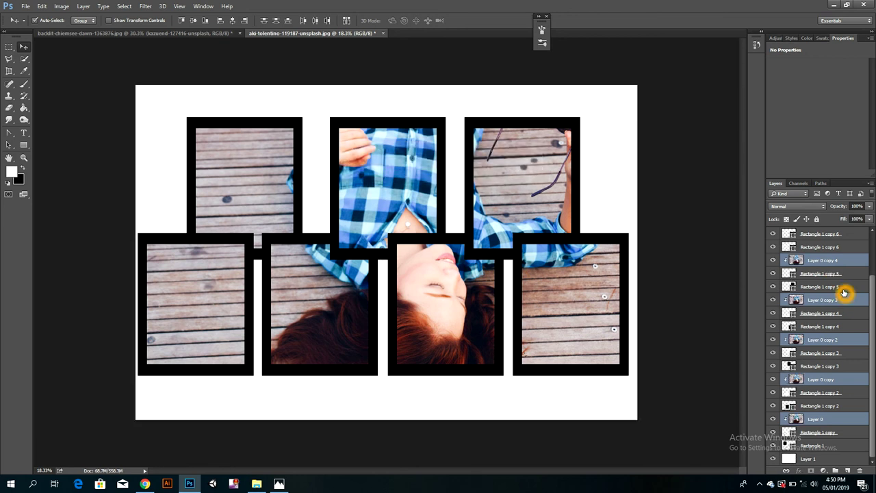
Step: Select the frame layers from Rectangle 1 copy 6 down through Rectangle 1 copy
left_click(807, 234)
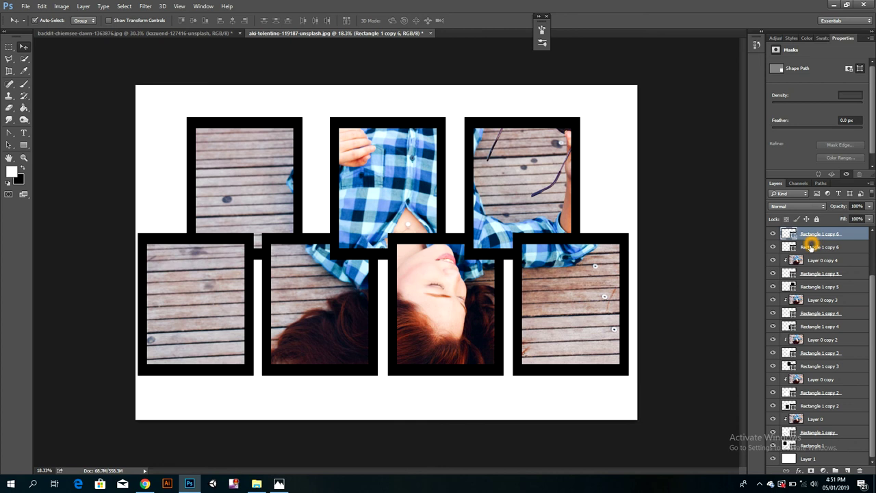
left_click(809, 247, "shift")
left_click(818, 273, "ctrl")
left_click(819, 286, "ctrl")
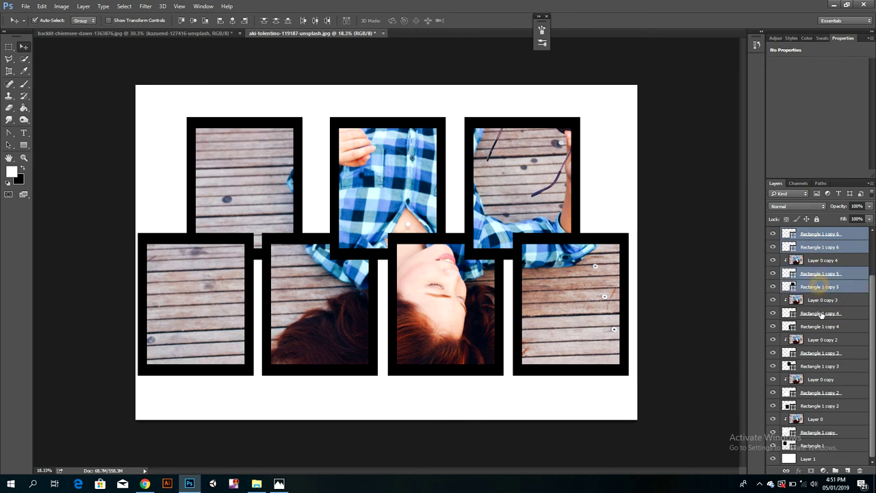
left_click(820, 315, "ctrl")
left_click(821, 326, "ctrl")
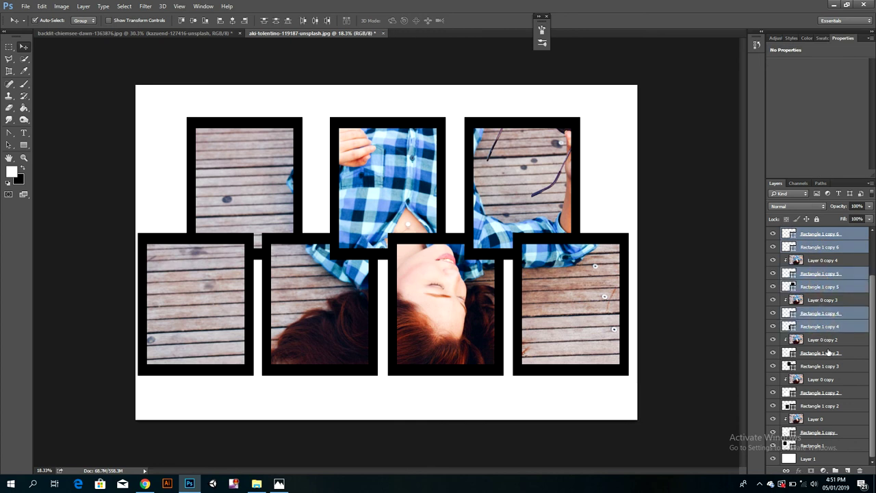
left_click(828, 354, "ctrl")
left_click(829, 367, "ctrl")
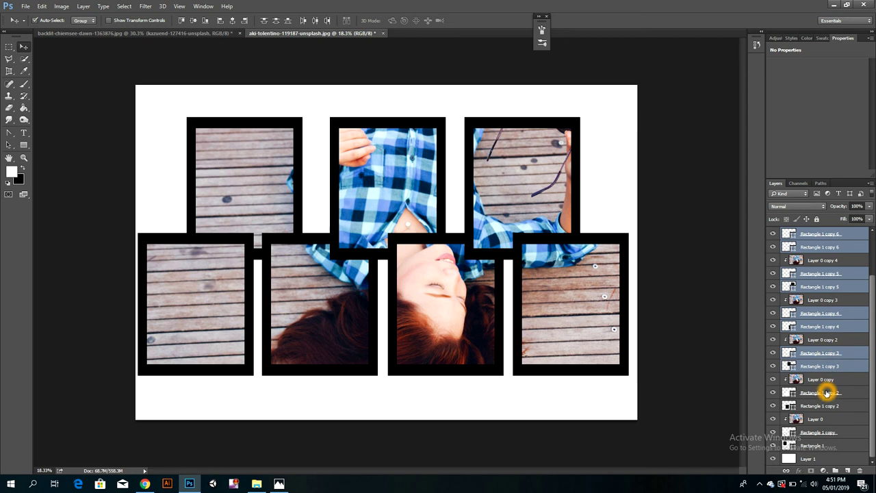
left_click(826, 393, "ctrl")
left_click(826, 406, "ctrl")
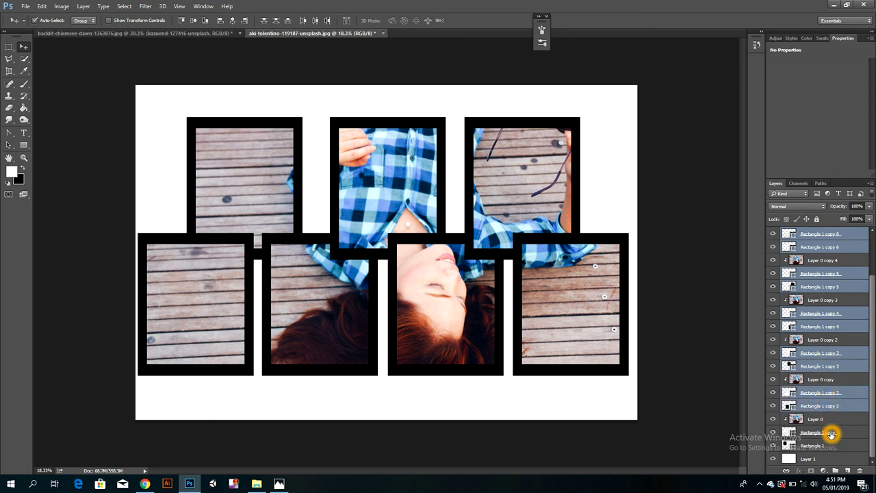
left_click(831, 433, "ctrl")
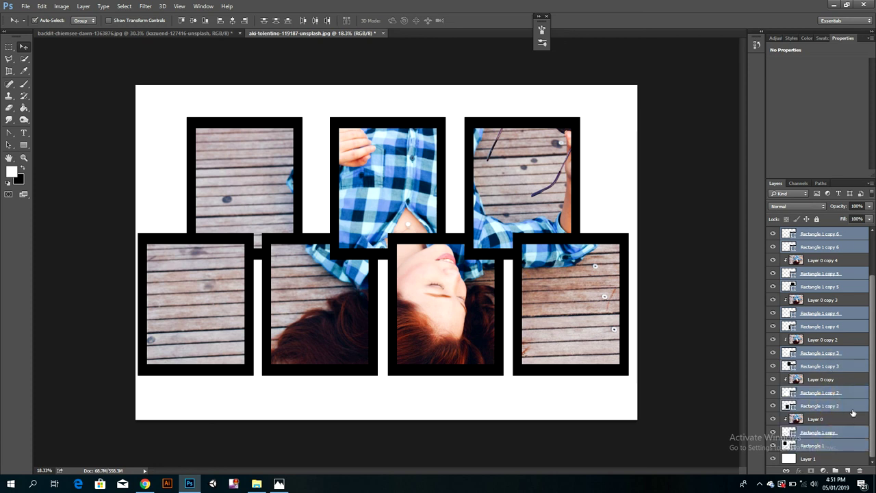
Step: Add the Rectangle 1 copy 7 layers and start Free Transform on all frames
scroll(849, 406, "up", 4)
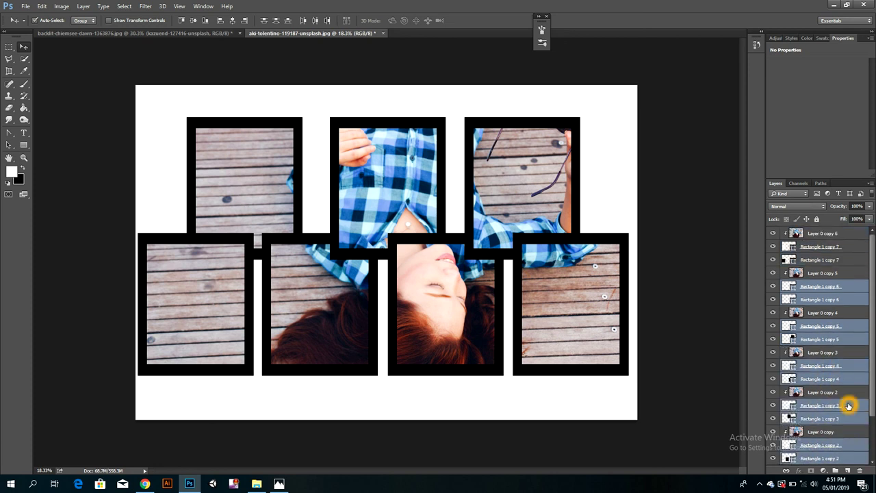
left_click(813, 260, "ctrl")
left_click(812, 247, "ctrl")
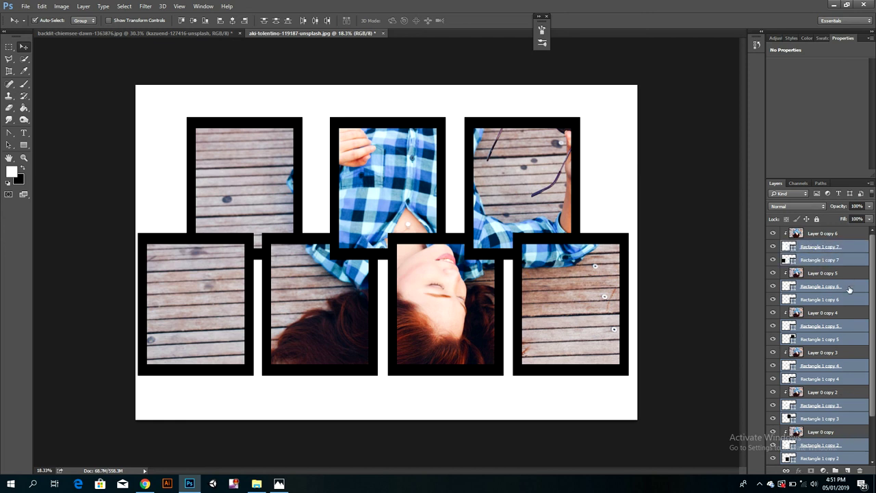
key("ctrl+t")
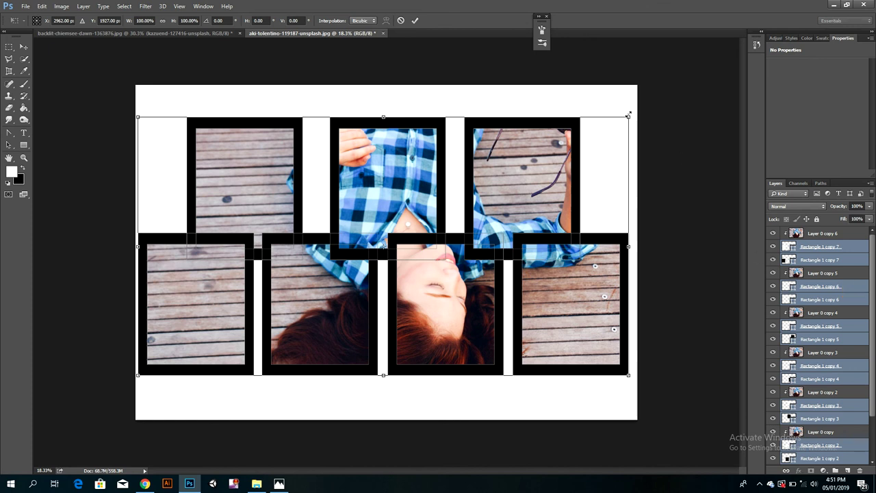
Step: Enlarge all frames from the top-right corner and move them down and right
left_click_drag(629, 115, 637, 116)
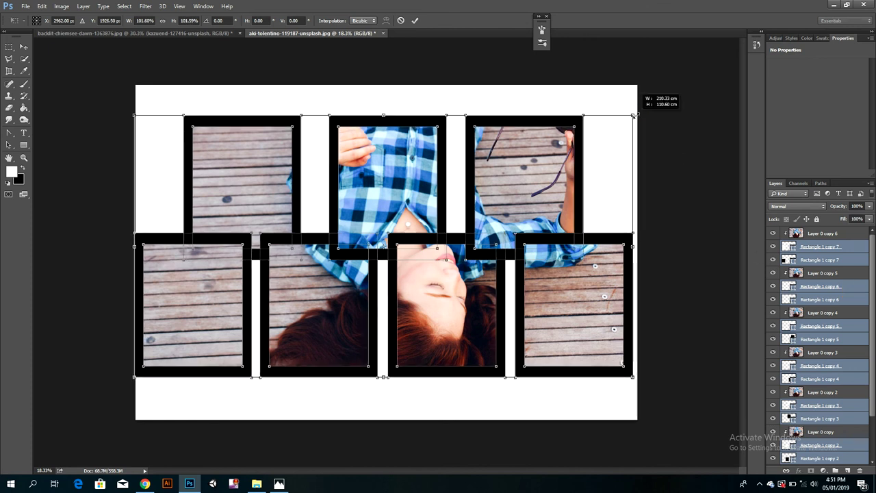
left_click_drag(636, 117, 646, 112)
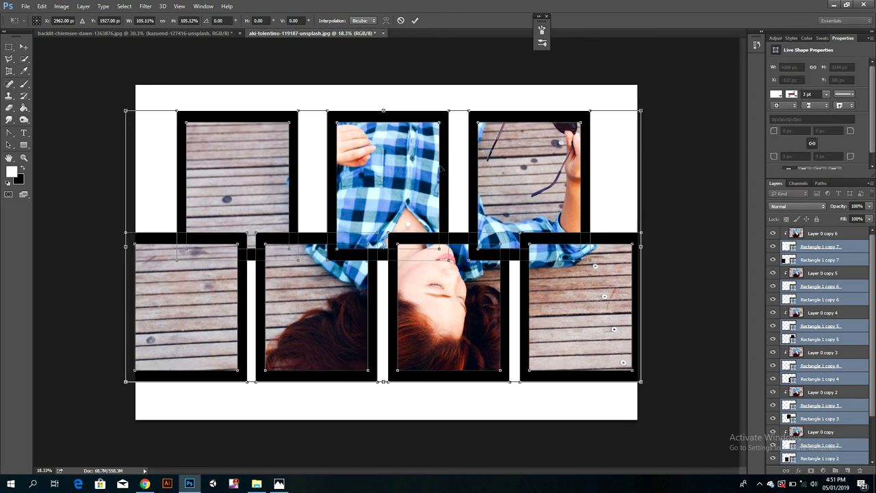
left_click_drag(424, 178, 428, 186)
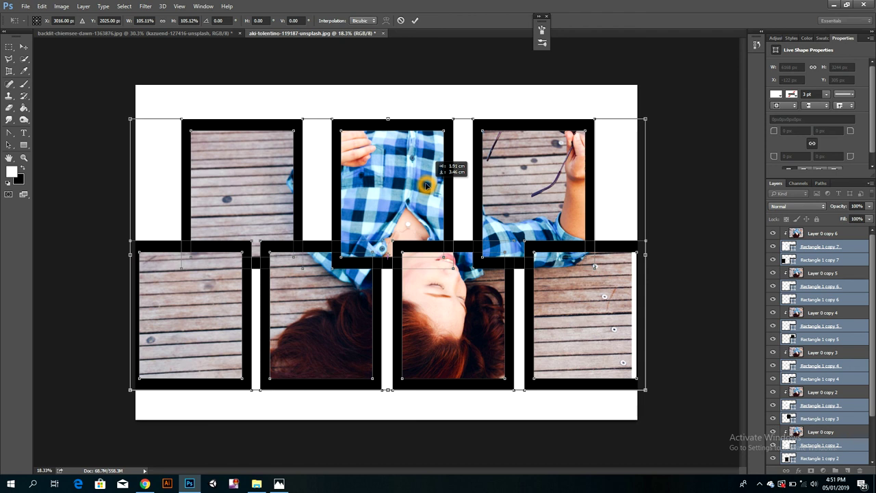
left_click_drag(426, 185, 426, 185)
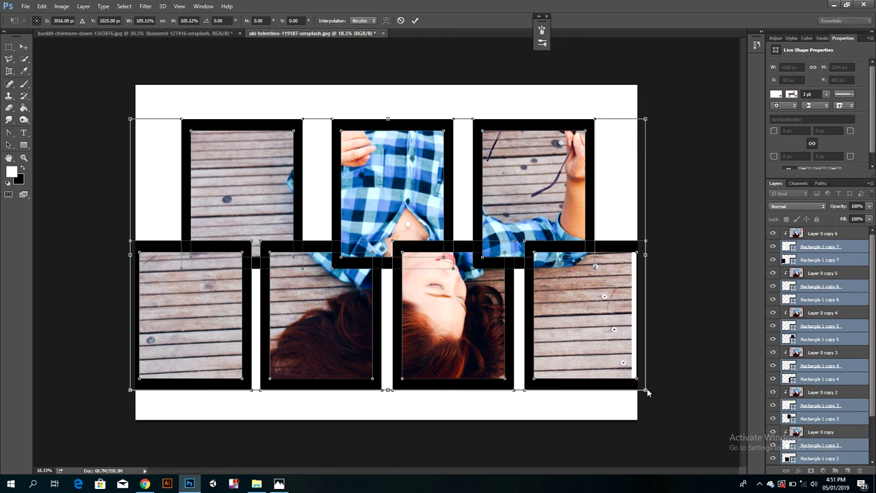
Step: Trim the frames back to about 103% scale and apply the transform
mouse_move(647, 391)
left_mouse_down()
mouse_move(630, 385)
mouse_move(640, 387)
left_mouse_up()
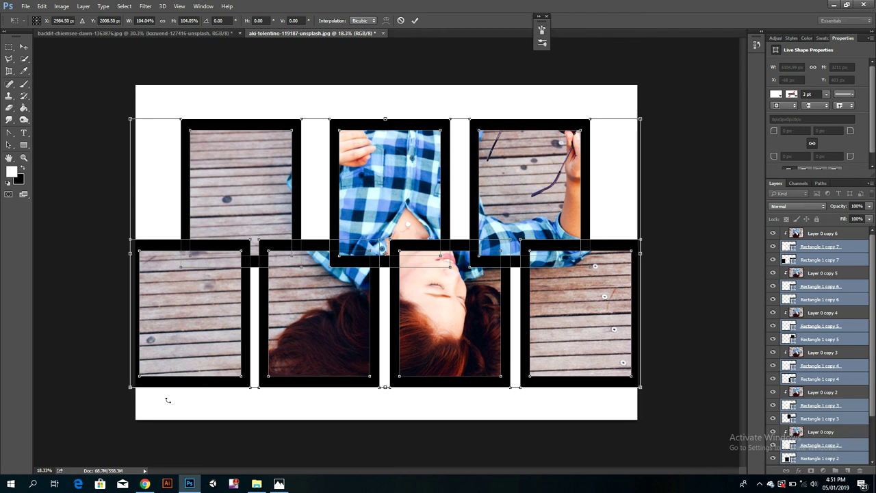
left_click_drag(129, 389, 137, 386)
left_click(415, 20)
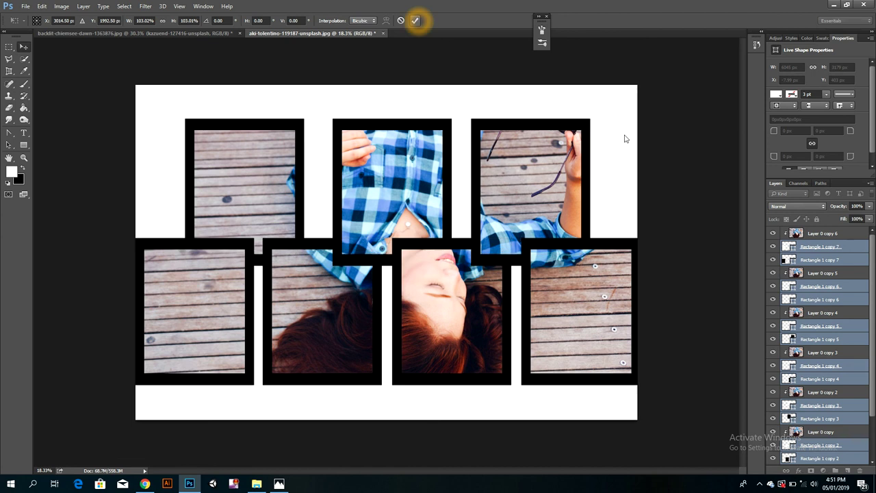
left_click(671, 155)
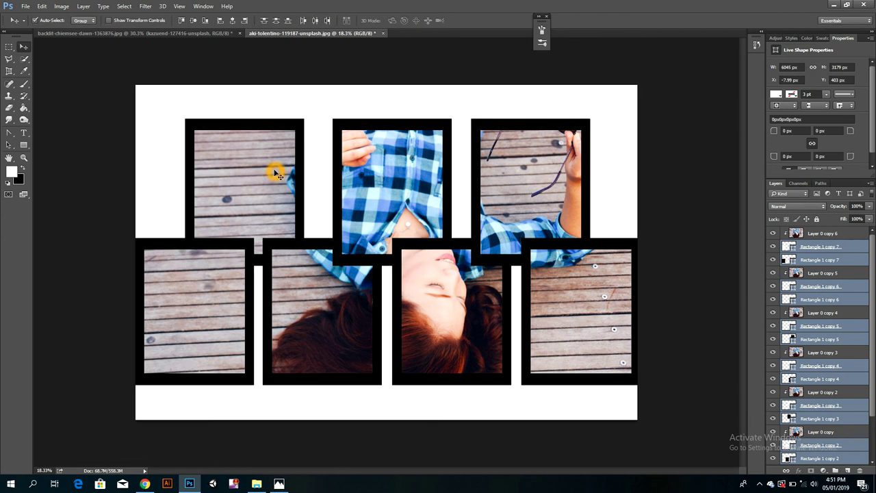
left_click(277, 174)
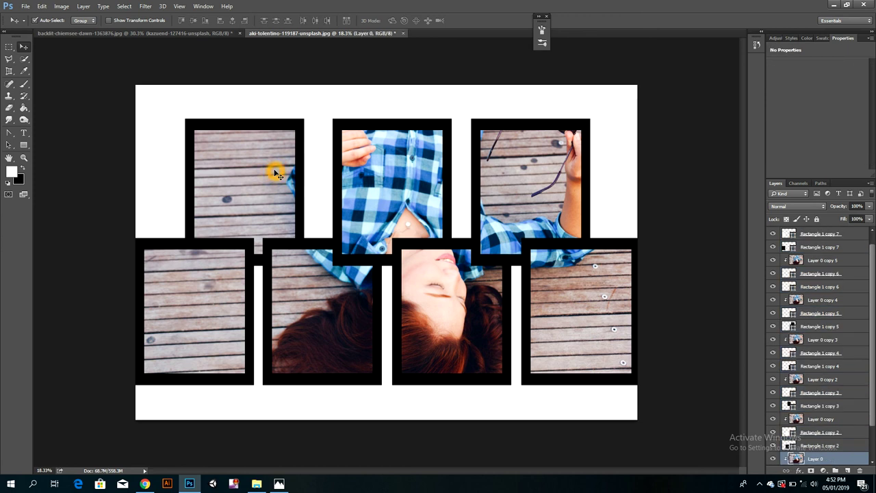
left_click(290, 130, "shift")
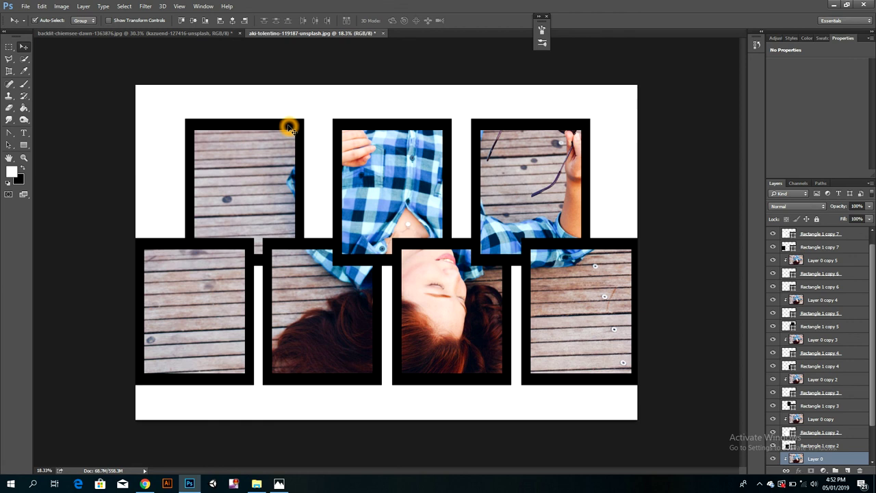
Step: Move the top-left frame and its photo slice right, toward the top-middle frame
scroll(802, 301, "down", 2)
scroll(802, 301, "down", 1)
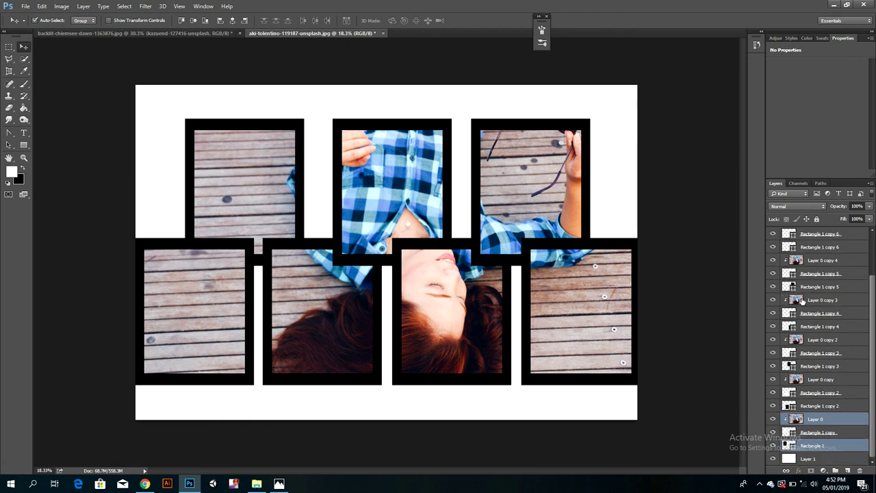
left_click(820, 432, "ctrl")
left_click_drag(262, 192, 283, 194)
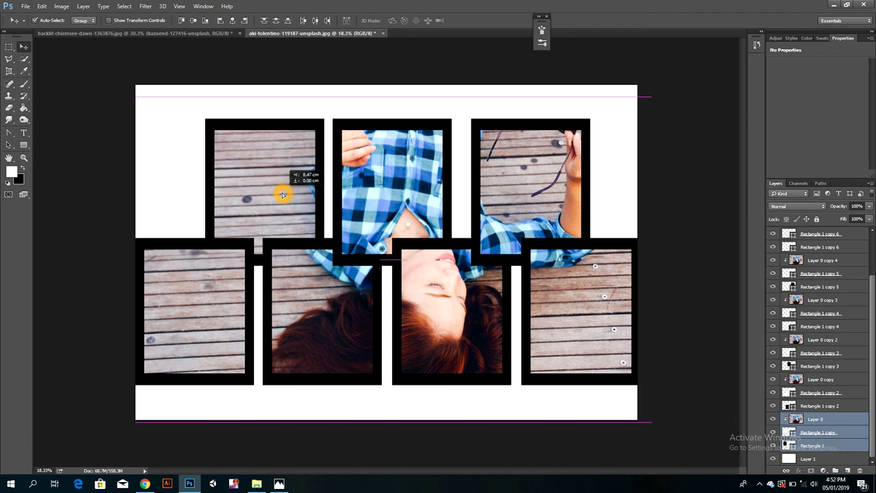
left_click_drag(283, 195, 283, 195)
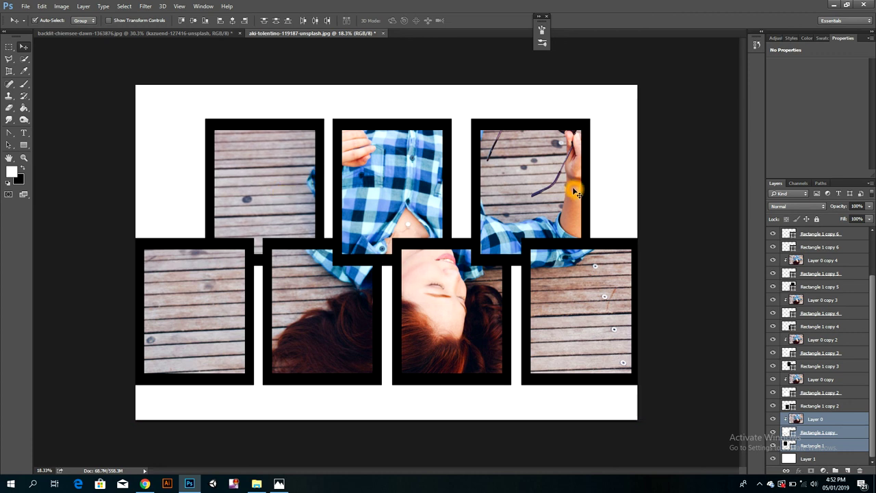
left_click(810, 434)
left_click(808, 446)
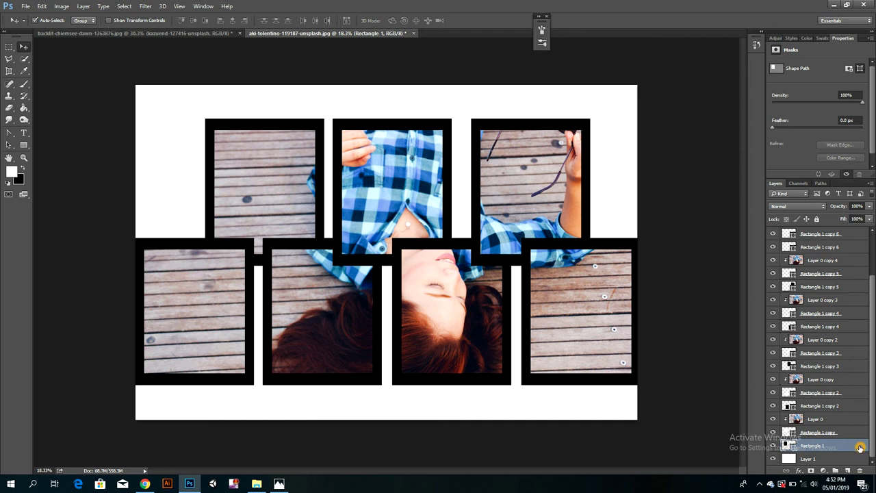
Step: Give Rectangle 1 a Multiply drop shadow: 75% opacity, 30° angle, spread and size 0
double_click(773, 281)
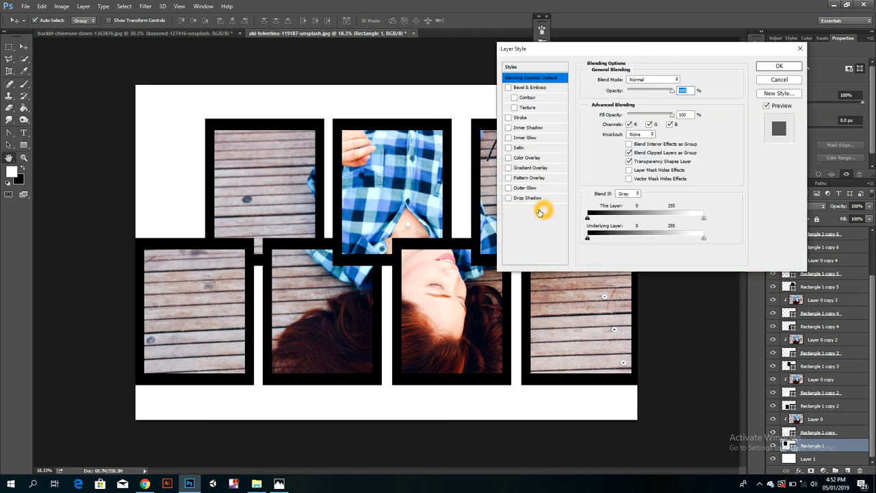
left_click(534, 189)
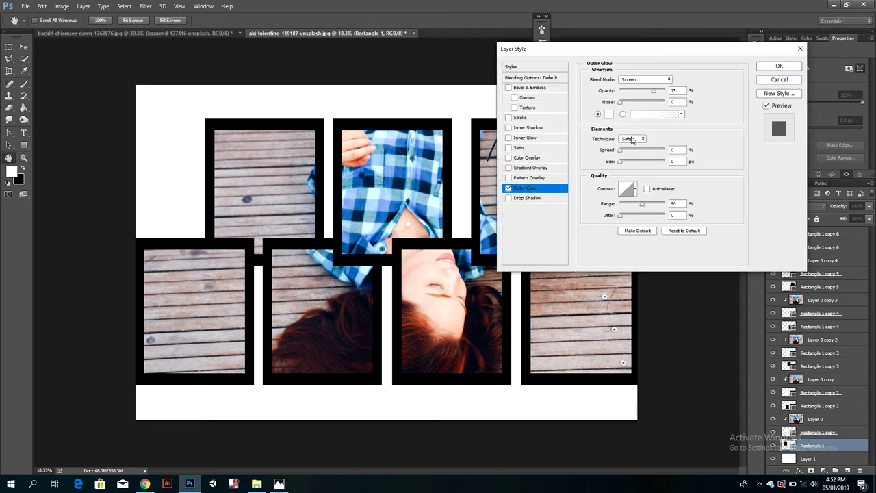
left_click(621, 161)
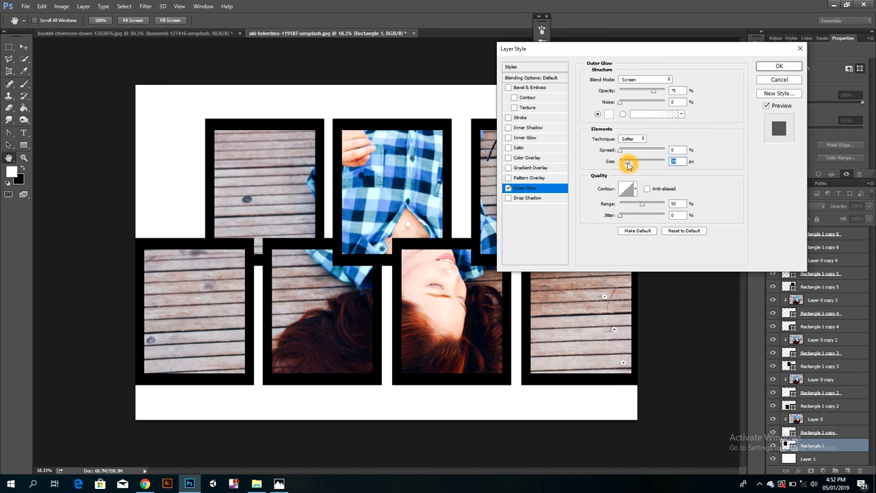
left_click(524, 197)
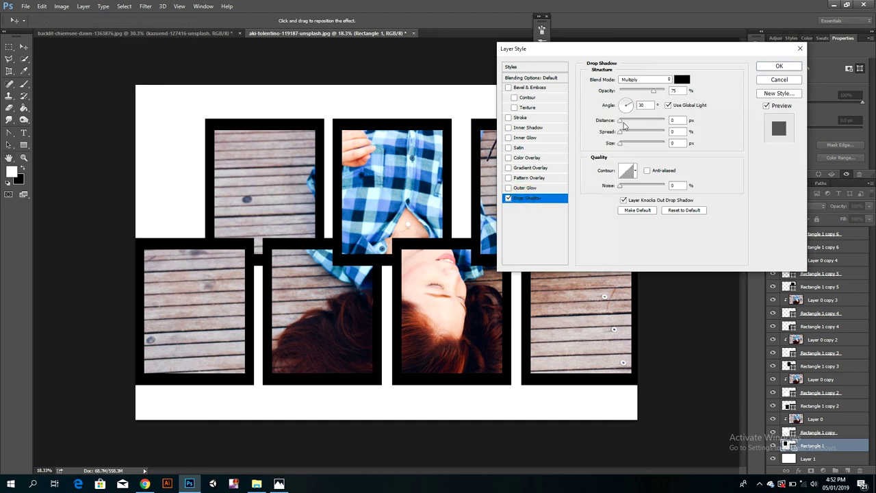
left_click_drag(622, 123, 648, 132)
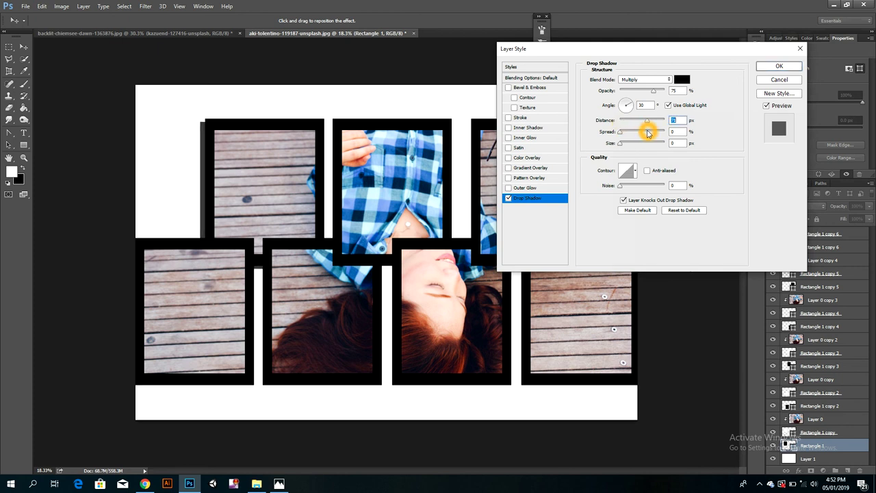
left_click(779, 66)
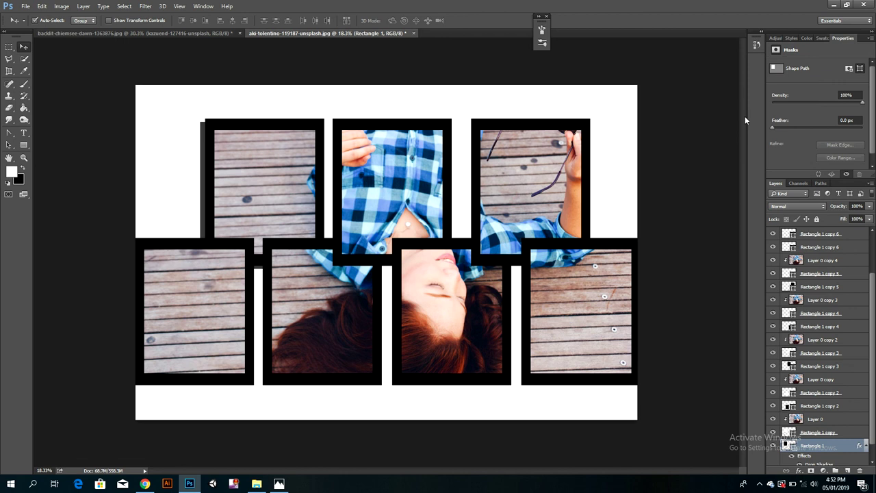
Step: Copy Rectangle 1's layer style and paste it onto Rectangle 1 copy 2 and copy 3
right_click(825, 447)
left_click(782, 263)
left_click(816, 411)
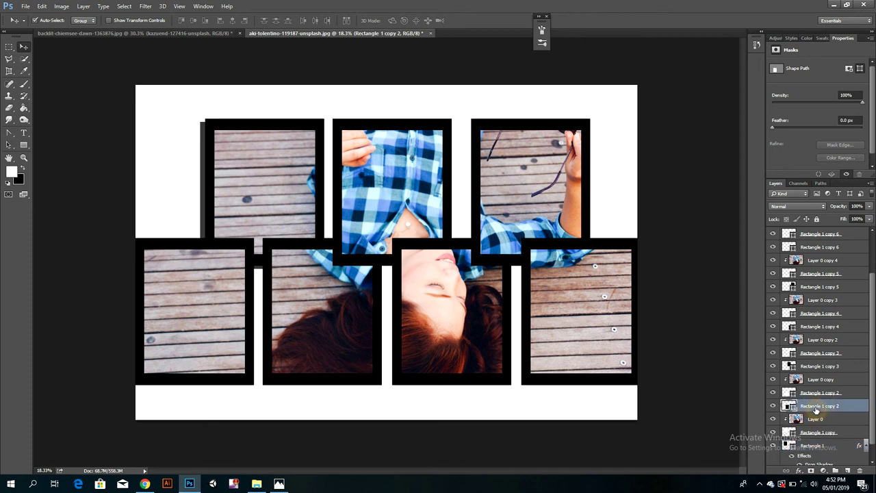
right_click(816, 411)
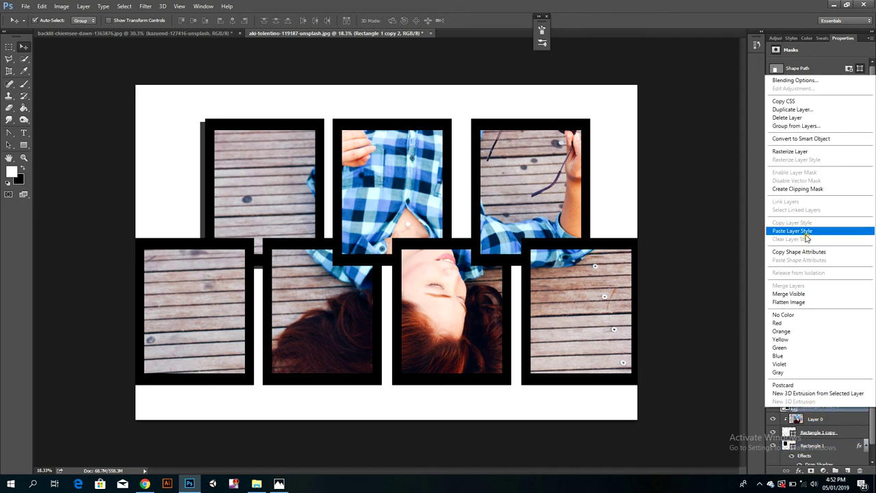
left_click(807, 232)
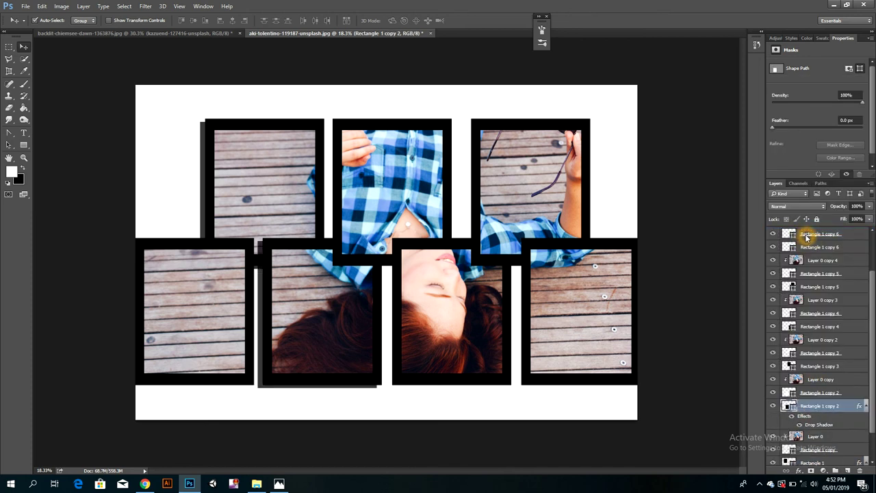
left_click(821, 366)
right_click(821, 367)
left_click(790, 187)
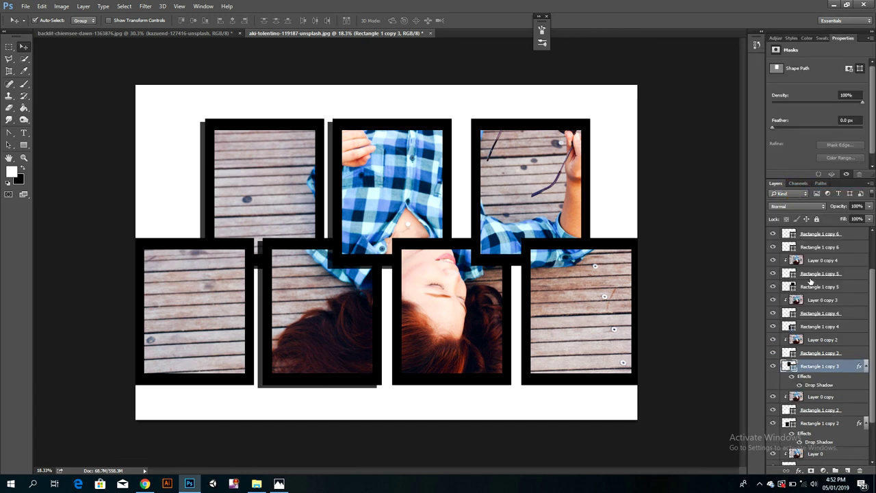
Step: Paste the drop shadow style onto Rectangle 1 copy 4, copy 5 and copy 6
left_click(826, 326)
right_click(826, 327)
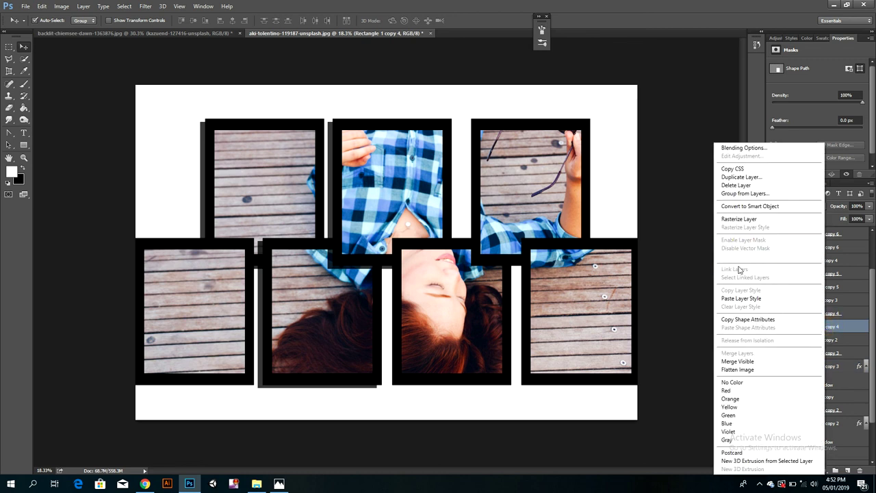
left_click(744, 299)
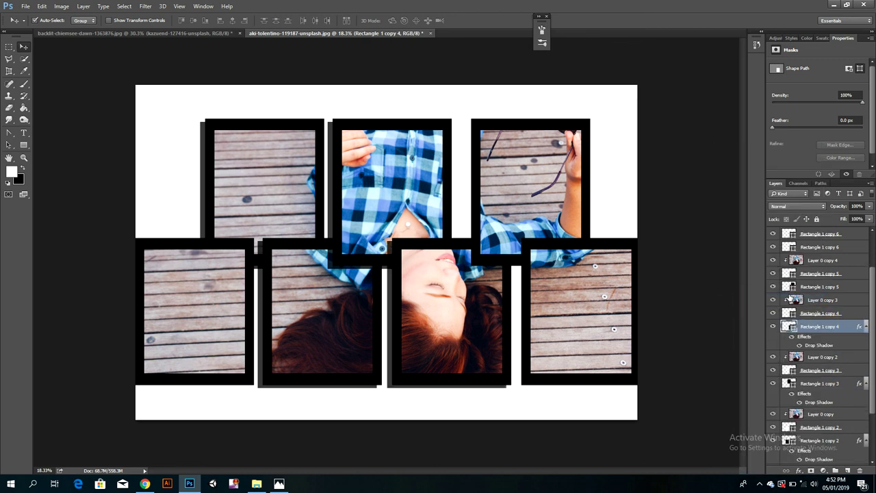
left_click(808, 288)
right_click(813, 285)
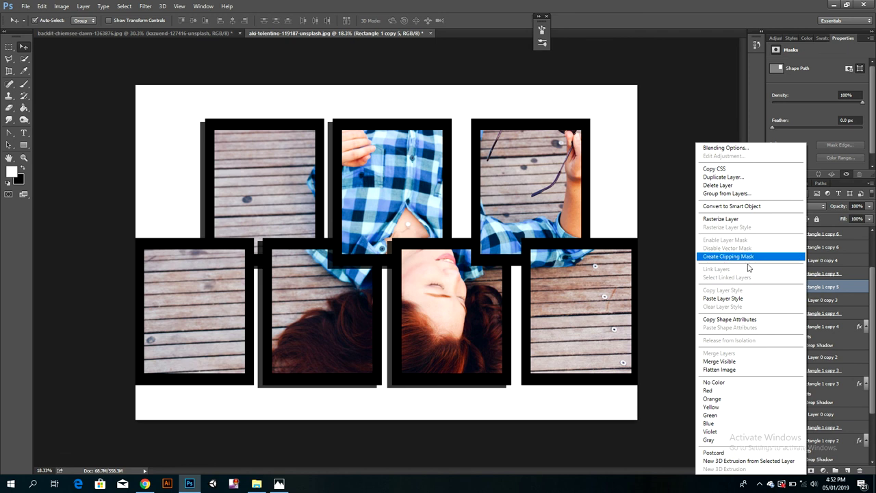
left_click(743, 298)
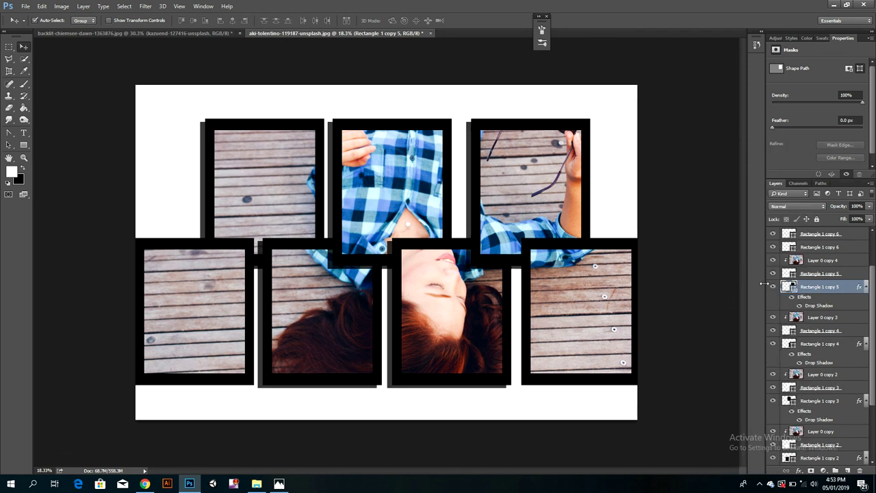
left_click(809, 248)
right_click(809, 248)
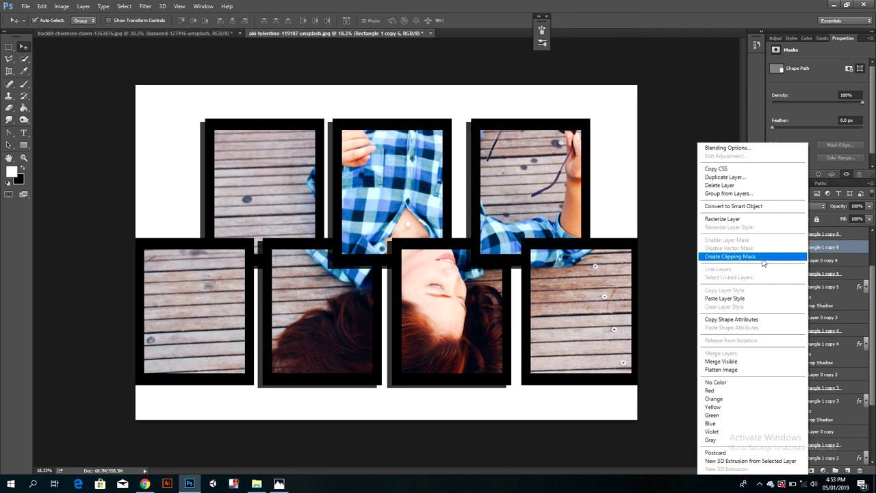
left_click(724, 299)
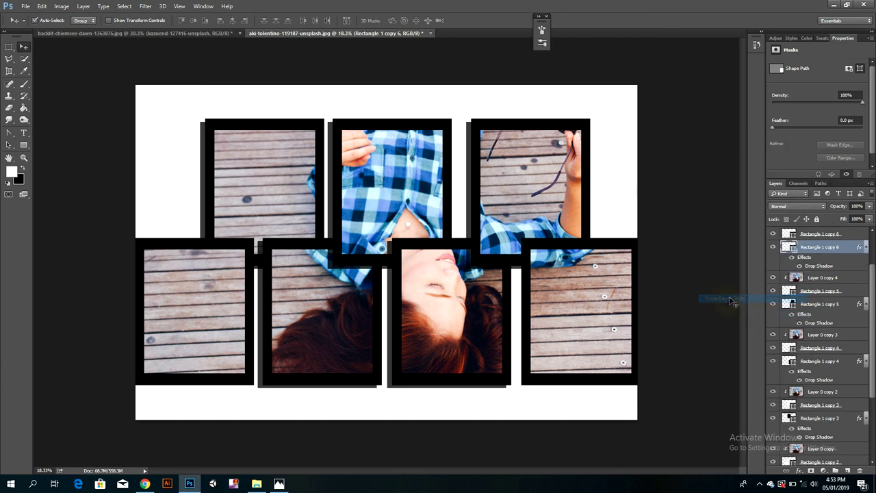
Step: Paste the drop shadow style onto Rectangle 1 copy 7
scroll(802, 300, "up", 3)
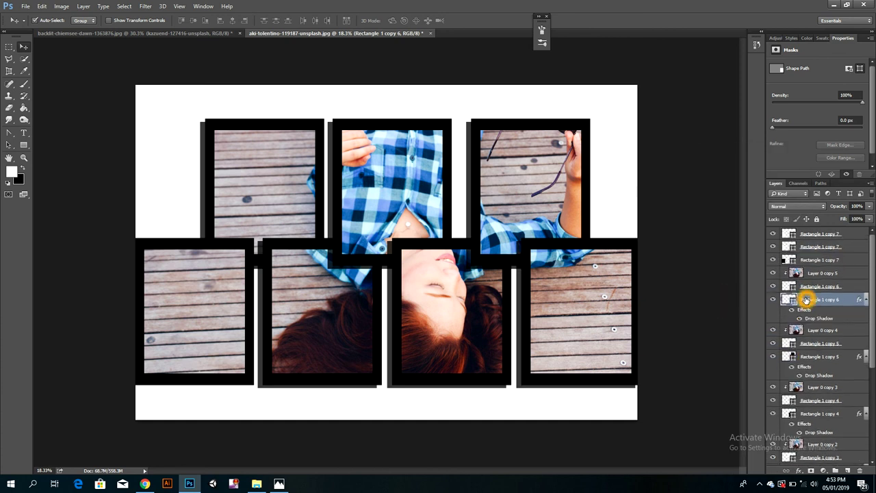
left_click(813, 259)
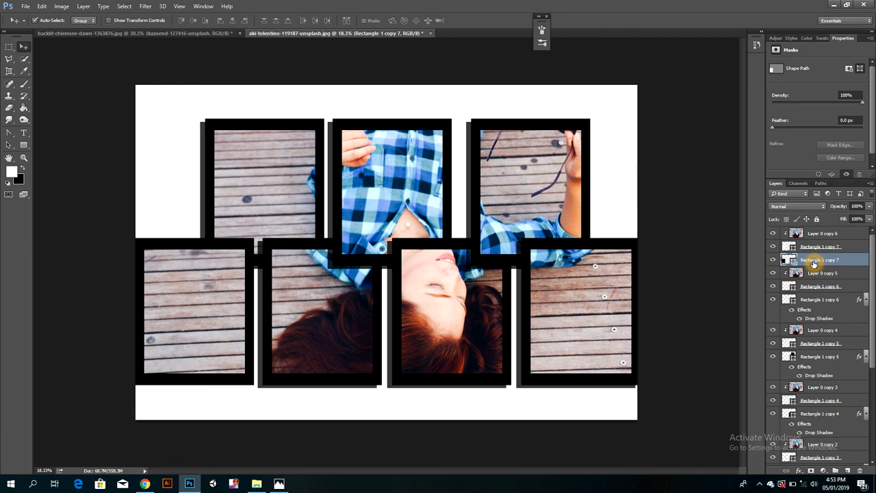
right_click(813, 260)
left_click(739, 299)
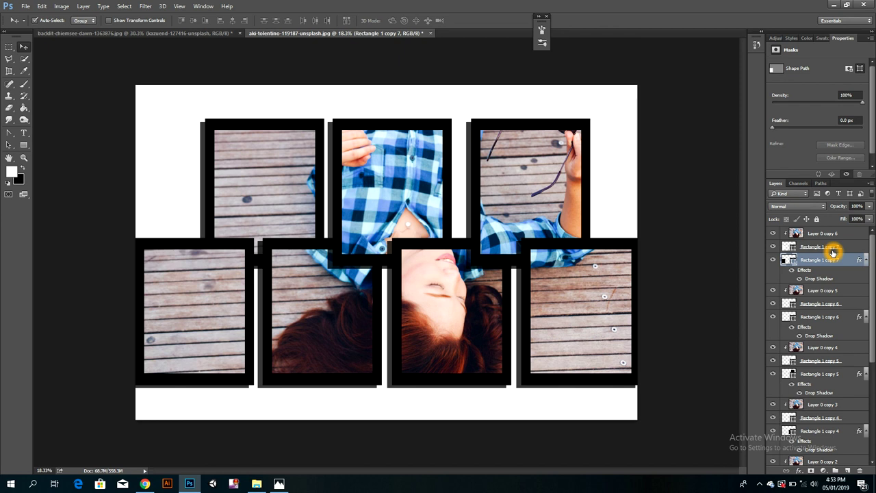
left_click(832, 247, "shift")
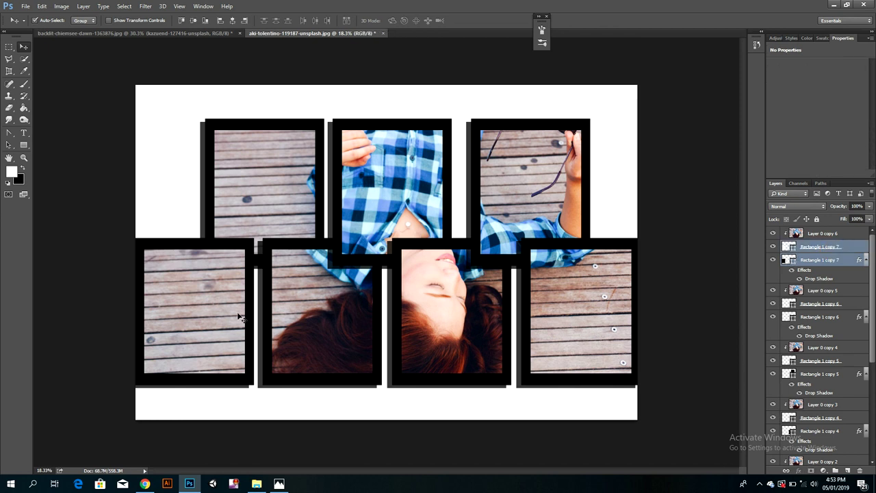
left_click(243, 246)
Step: Nudge the bottom-left frame a few pixels right against its neighbour
left_click_drag(243, 246, 249, 247)
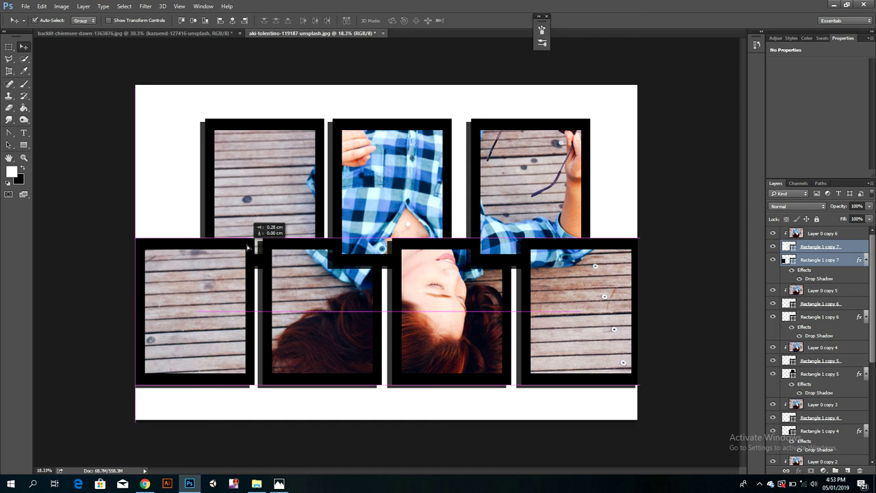
left_click_drag(646, 307, 650, 307)
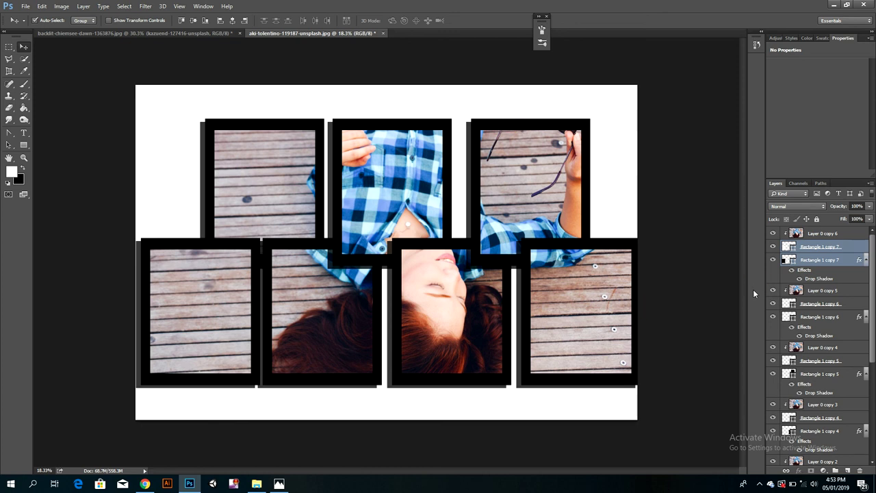
scroll(686, 383, "down", 1)
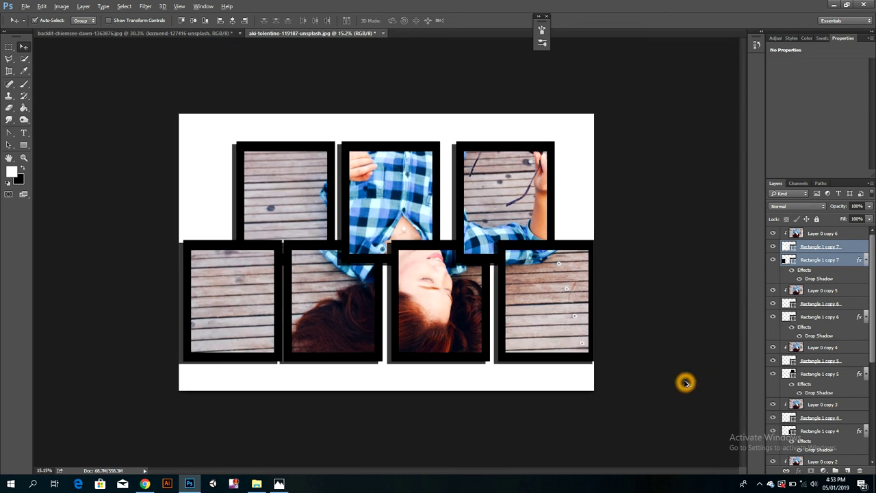
Step: Select Rectangle 1 copy 6, Layer 0 copy 5 and its shape layer together
scroll(686, 383, "down", 1)
scroll(686, 384, "down", 1)
scroll(686, 383, "up", 1)
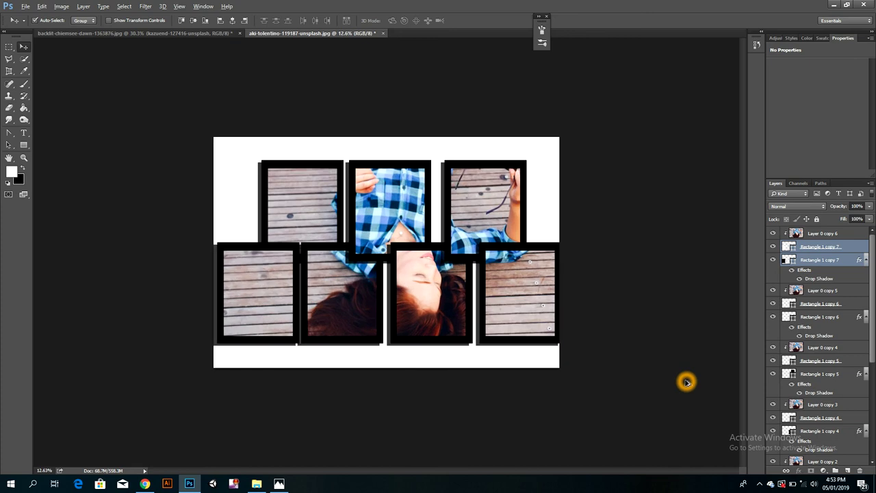
scroll(686, 383, "up", 1)
scroll(686, 383, "up", 1)
scroll(687, 382, "up", 1)
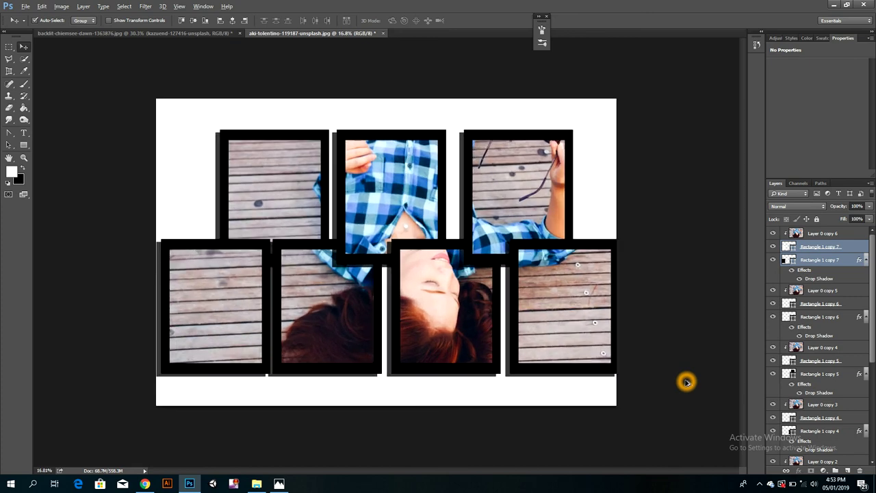
left_click(589, 284)
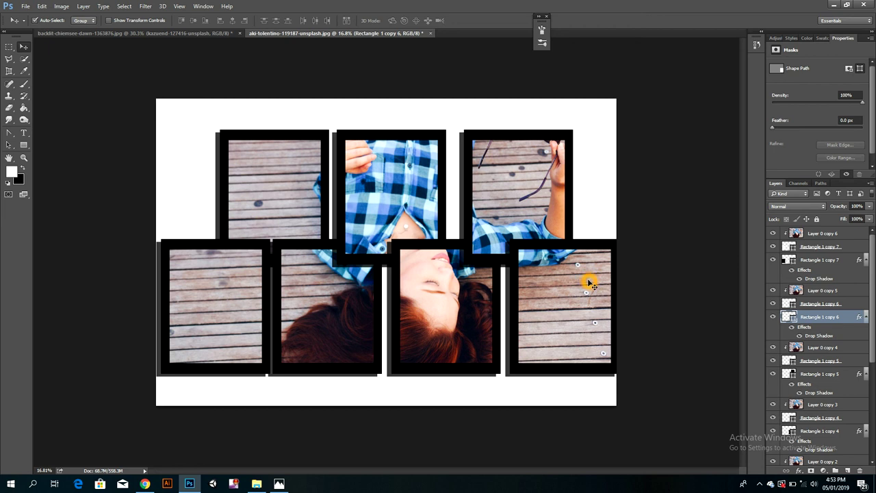
left_click(588, 283, "shift")
left_click(807, 303, "shift")
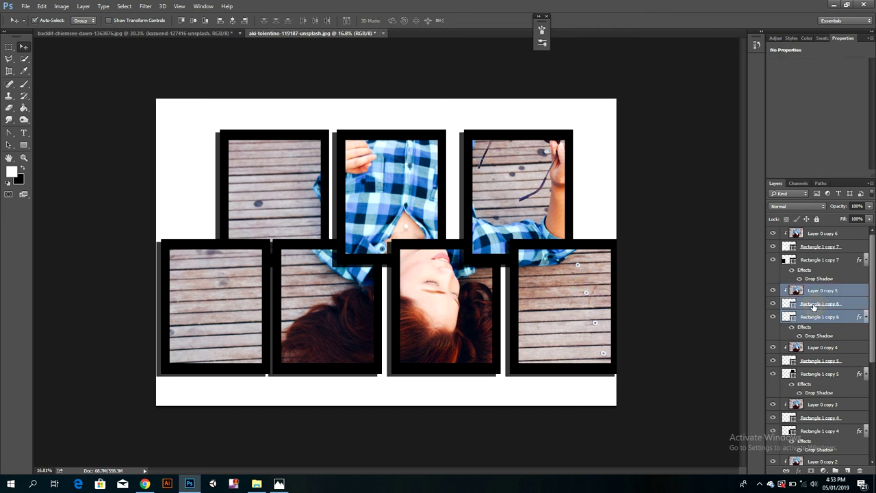
Step: Nudge the bottom-right framed photo slightly left and zoom to check the collage
left_click_drag(592, 327, 586, 324)
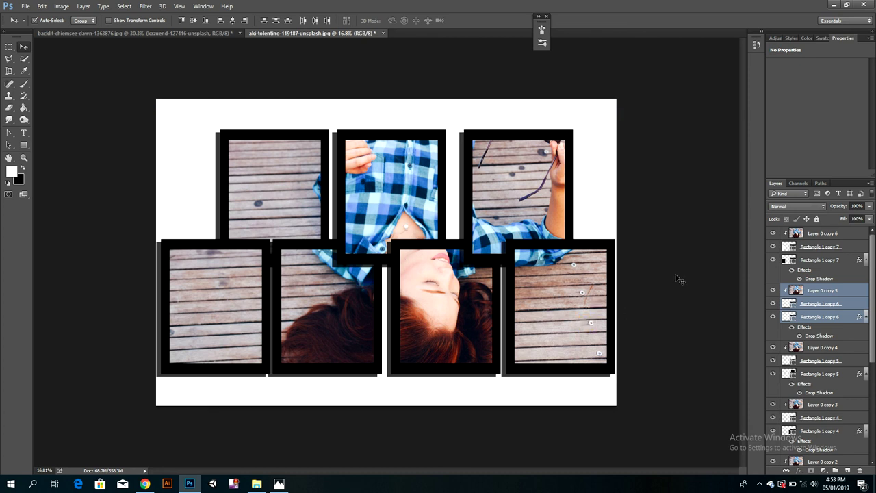
key("ctrl+minus")
left_click(698, 304, "ctrl")
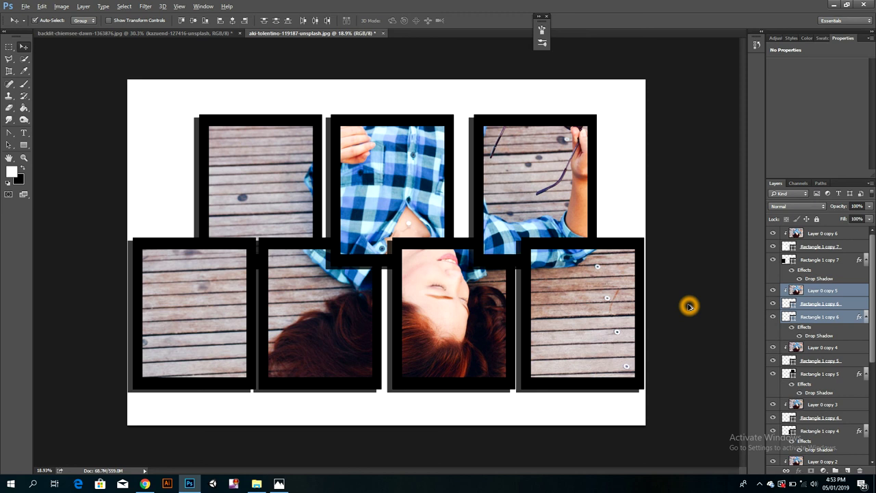
left_click(690, 306, "alt")
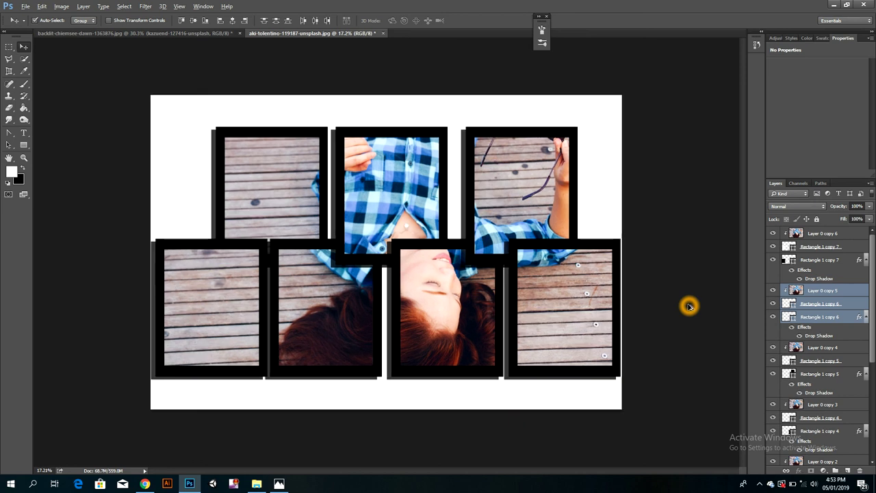